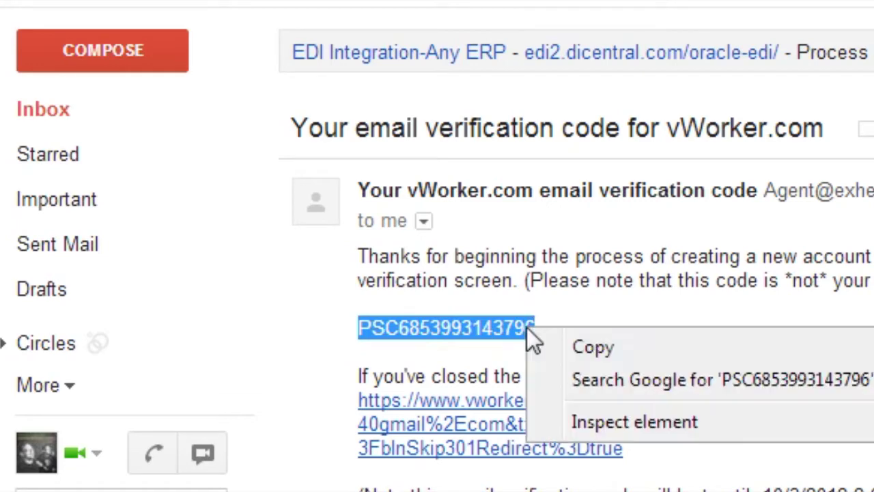
- Copy the verification code from the Gmail message and return to vWorker's Email Verification page
{"action": "left_click", "coordinate": [570, 348]}
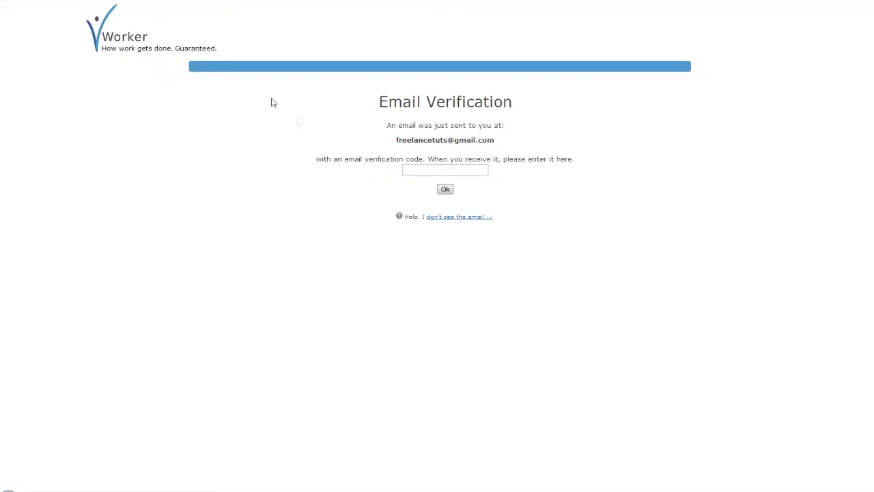
- Submit the pasted verification code, then enter and confirm the new account password
{"action": "key", "text": "ctrl+v"}
{"action": "left_click", "coordinate": [444, 189]}
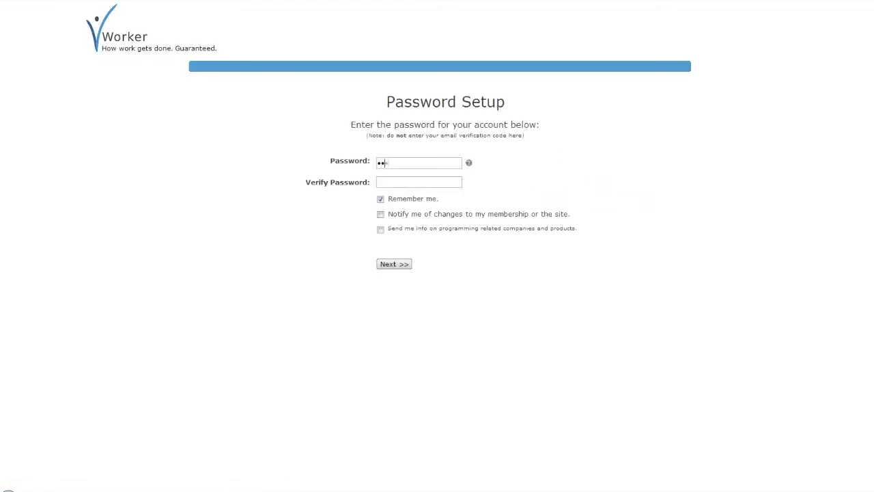
{"action": "type", "text": "••••"}
{"action": "key", "text": "Tab"}
{"action": "type", "text": "•••••••••••••"}
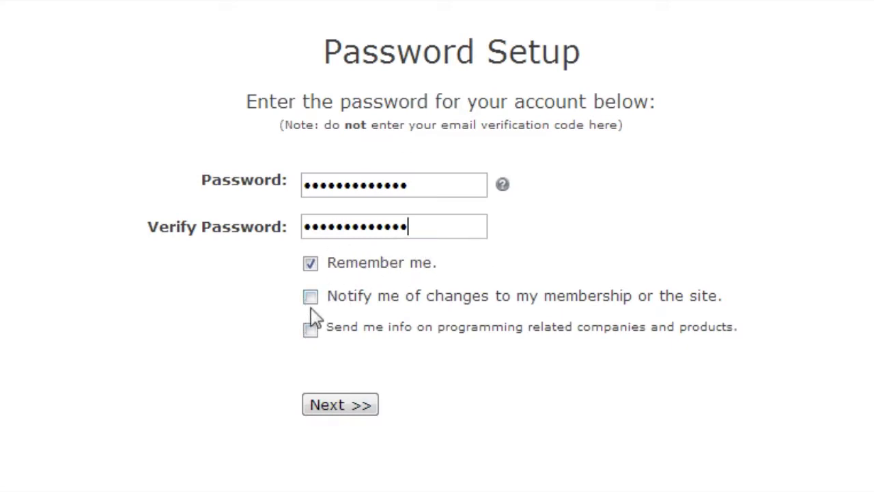
- Opt in to membership and site notices, create the account, and start worker registration
{"action": "left_click", "coordinate": [311, 296]}
{"action": "left_click", "coordinate": [343, 404]}
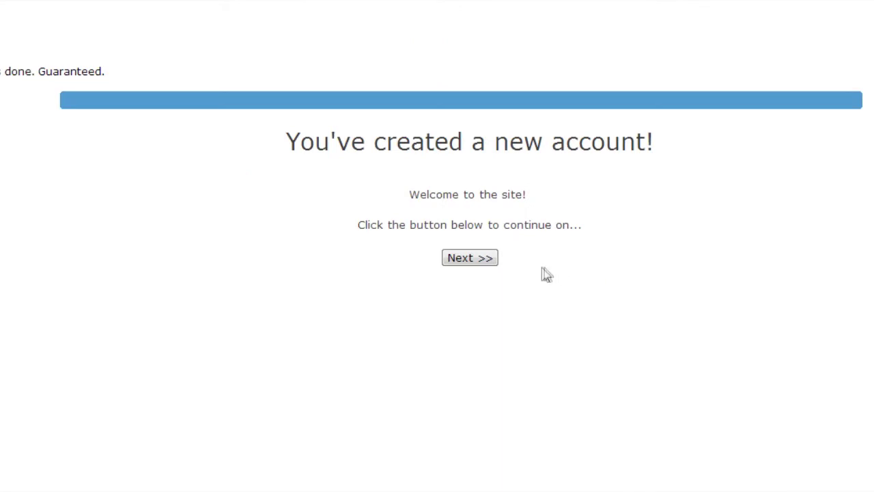
{"action": "left_click", "coordinate": [481, 260]}
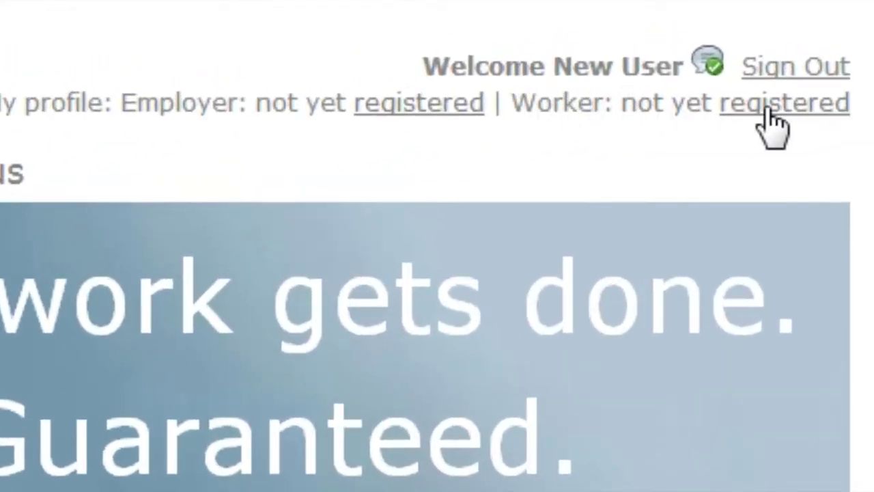
{"action": "left_click", "coordinate": [782, 116]}
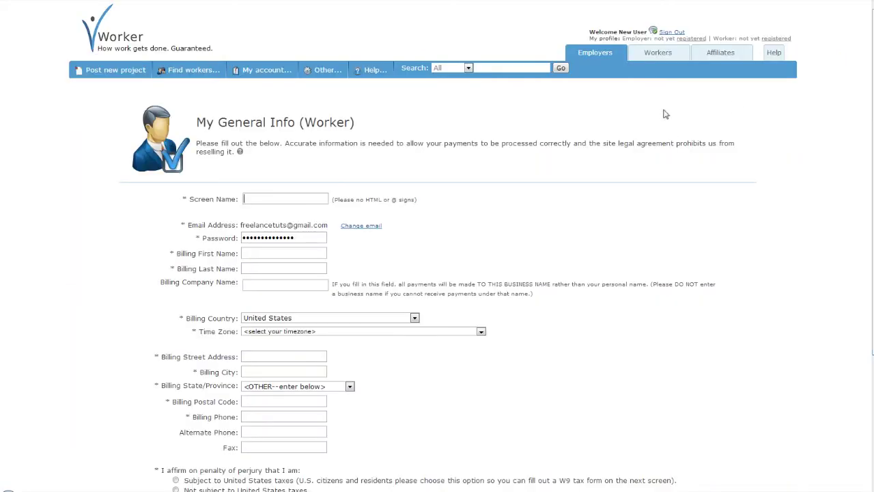
- Enter the screen name, billing first and last name, and company 'Freelance Tuts Inc.'
{"action": "scroll", "coordinate": [666, 114], "scroll_direction": "down", "scroll_amount": 1}
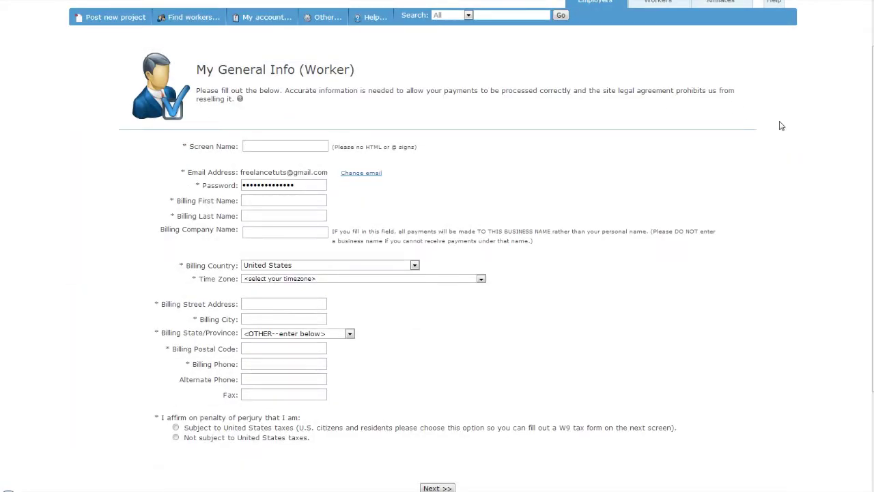
{"action": "type", "text": "Jo"}
{"action": "type", "text": "hnSmith"}
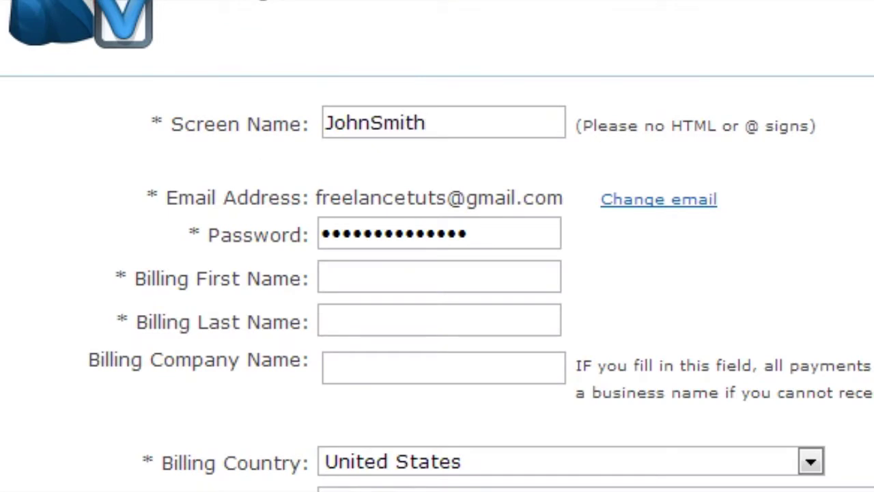
{"action": "type", "text": "123"}
{"action": "left_click", "coordinate": [531, 229]}
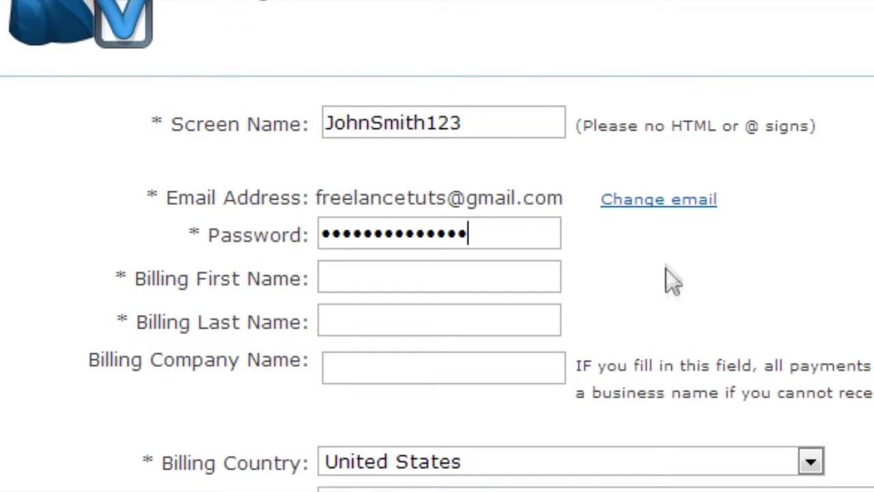
{"action": "left_click", "coordinate": [502, 279]}
{"action": "type", "text": "John"}
{"action": "key", "text": "Tab"}
{"action": "type", "text": "Smith"}
{"action": "key", "text": "Tab"}
{"action": "type", "text": "Freelance Tuts Inc."}
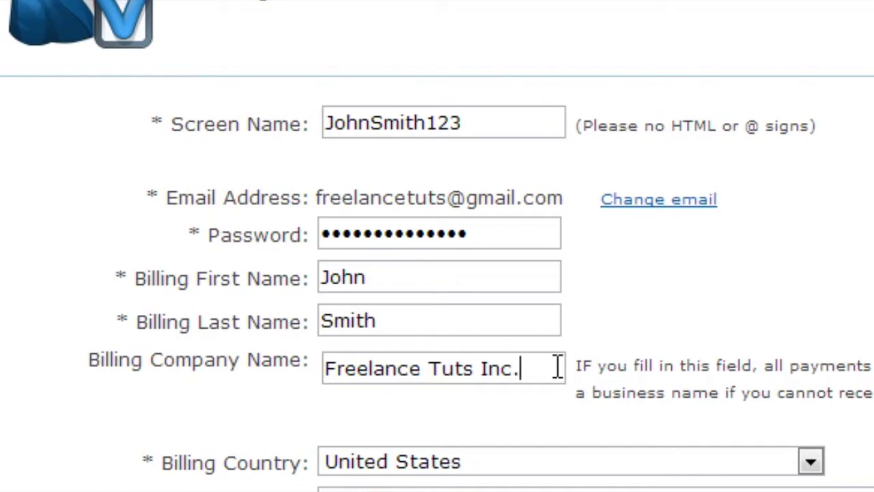
- Set the time zone to Alaska
{"action": "left_click", "coordinate": [614, 146]}
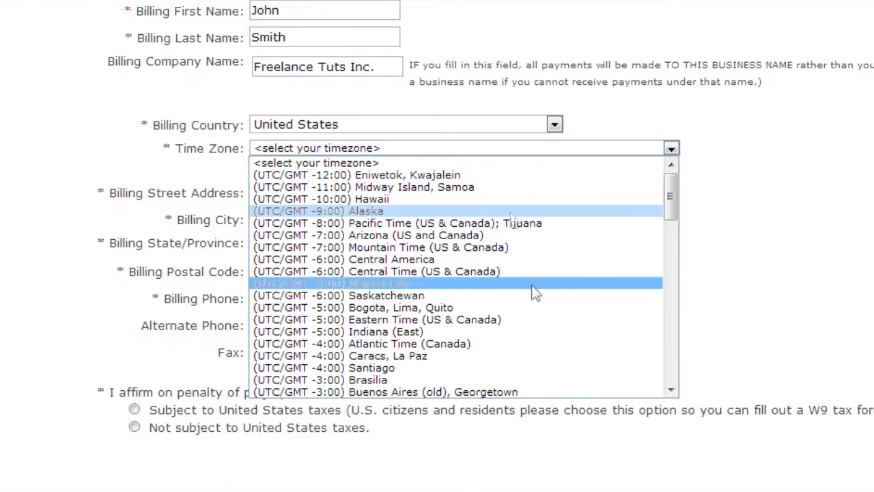
{"action": "scroll", "coordinate": [457, 292], "scroll_direction": "down", "scroll_amount": 3}
{"action": "scroll", "coordinate": [503, 277], "scroll_direction": "up", "scroll_amount": 3}
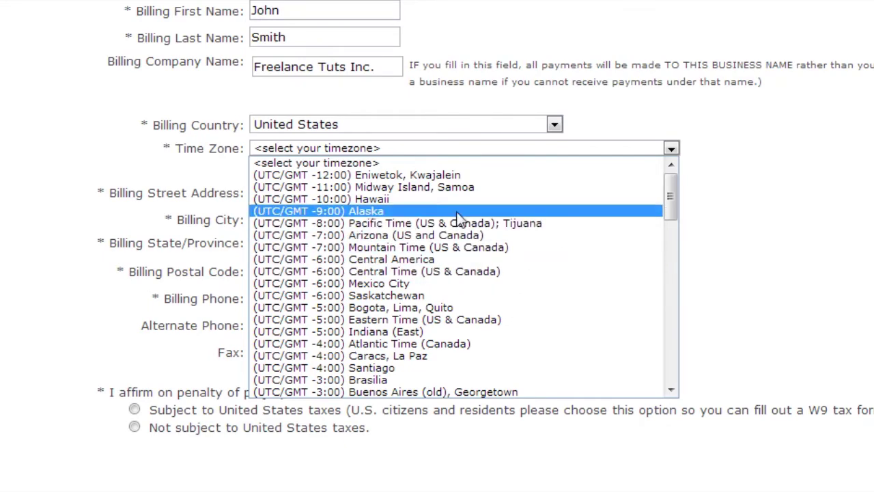
{"action": "left_click", "coordinate": [457, 212]}
- Enter the billing street address, city, West Virginia as state, postal code and phone number
{"action": "left_click", "coordinate": [294, 195]}
{"action": "type", "text": "123 Main Street"}
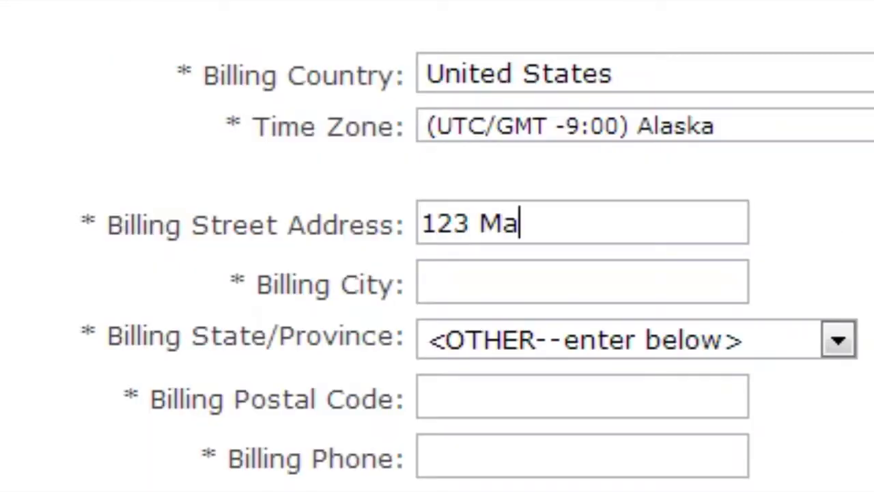
{"action": "key", "text": "Tab"}
{"action": "type", "text": "Wheeling"}
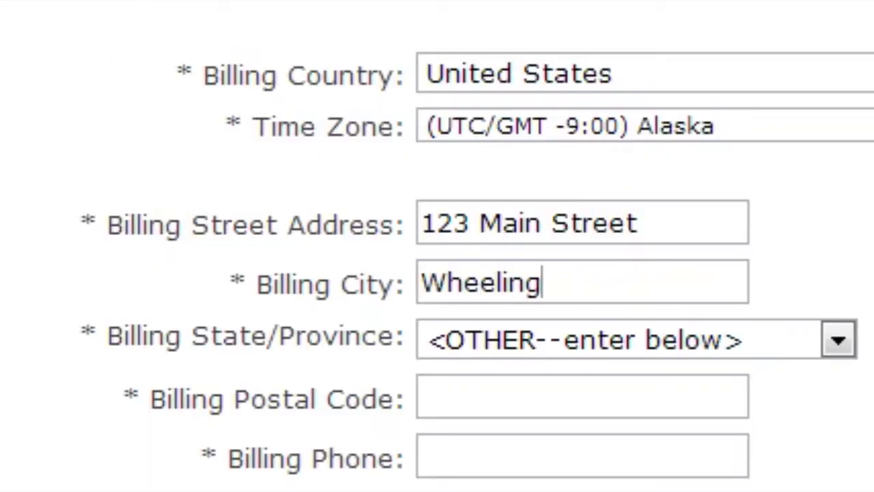
{"action": "left_click", "coordinate": [837, 340]}
{"action": "left_click_drag", "start_coordinate": [835, 102], "coordinate": [829, 242]}
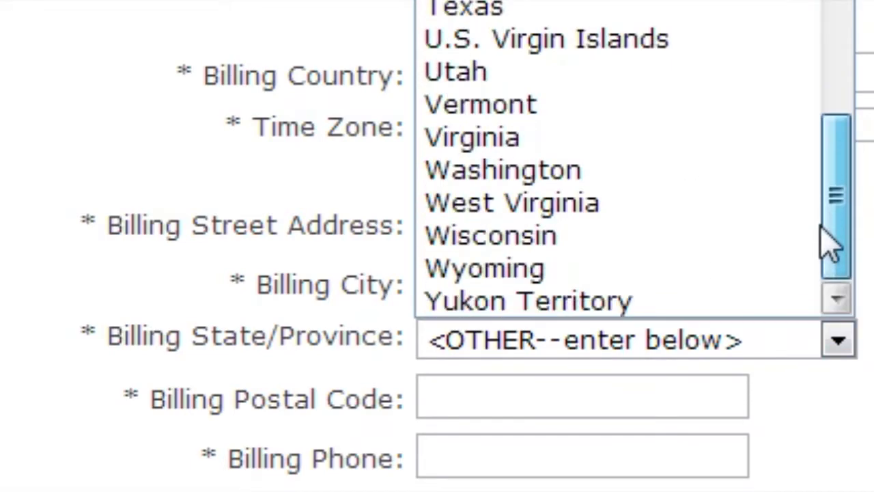
{"action": "left_click", "coordinate": [733, 204]}
{"action": "key", "text": "Tab"}
{"action": "type", "text": "26"}
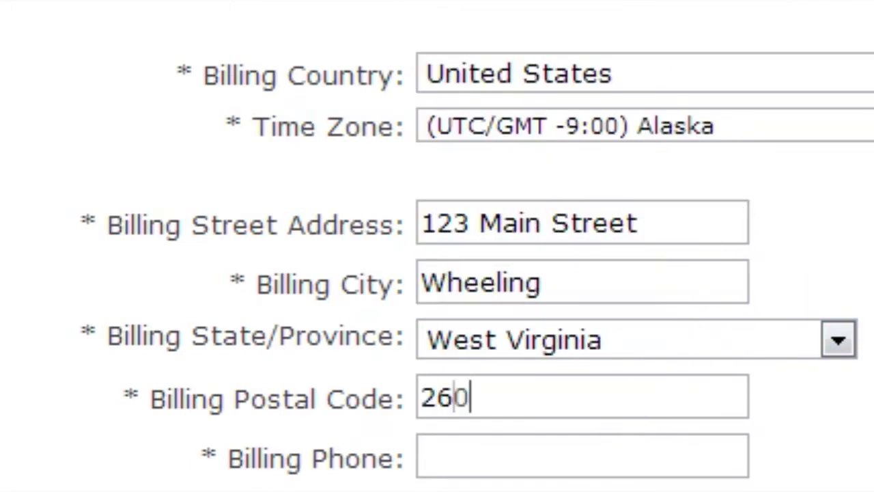
{"action": "type", "text": "003"}
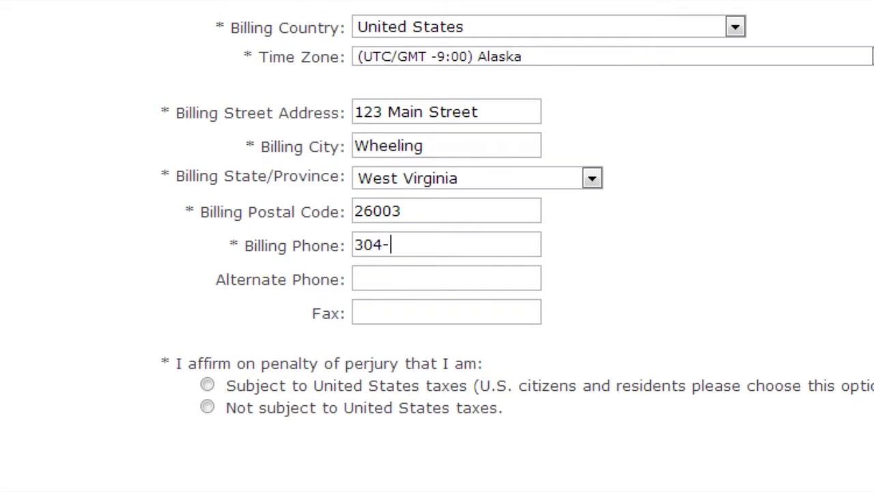
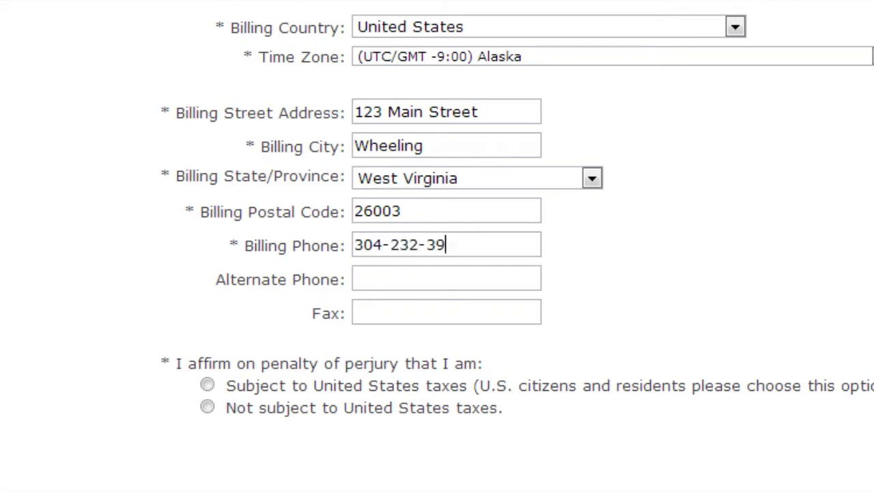
{"action": "key", "text": "Tab"}
{"action": "key", "text": "Tab"}
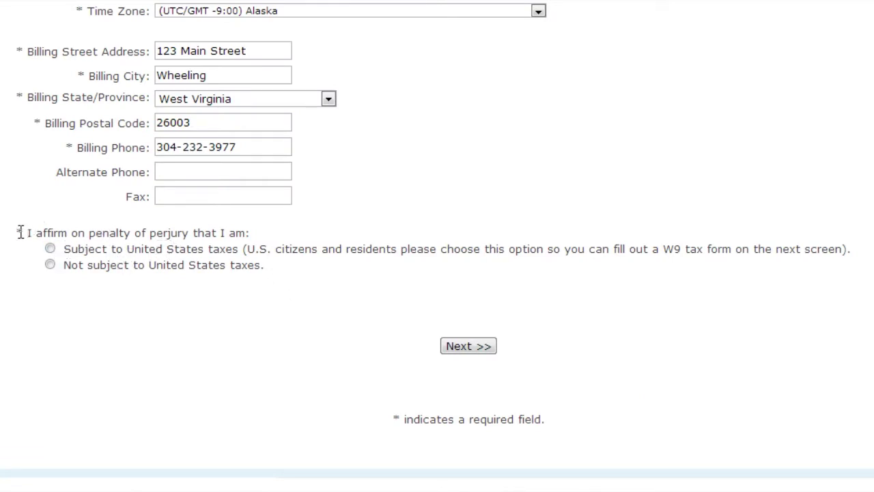
- Declare being subject to United States taxes
{"action": "left_click_drag", "start_coordinate": [28, 233], "coordinate": [252, 233]}
{"action": "left_click", "coordinate": [128, 250]}
{"action": "left_click_drag", "start_coordinate": [57, 271], "coordinate": [260, 270]}
{"action": "left_click", "coordinate": [260, 271]}
{"action": "left_click", "coordinate": [53, 249]}
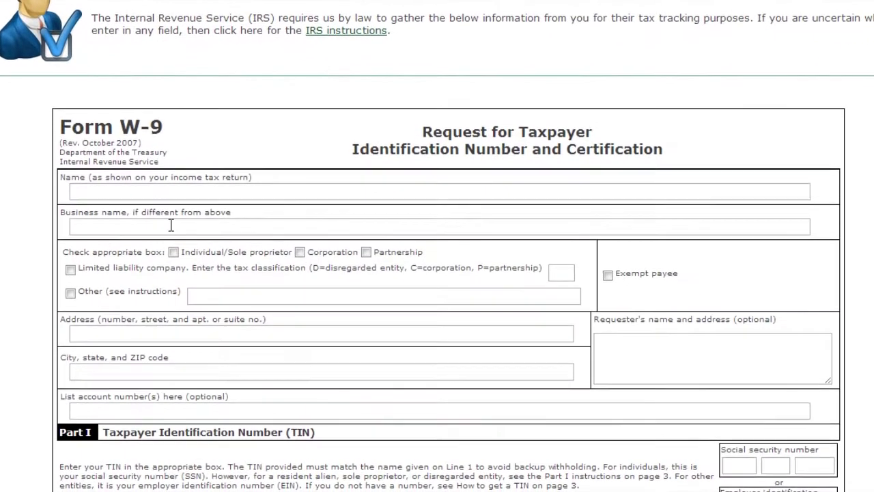
- Scroll down through the blank IRS Form W-9 page
{"action": "scroll", "coordinate": [390, 348], "scroll_direction": "down", "scroll_amount": 3}
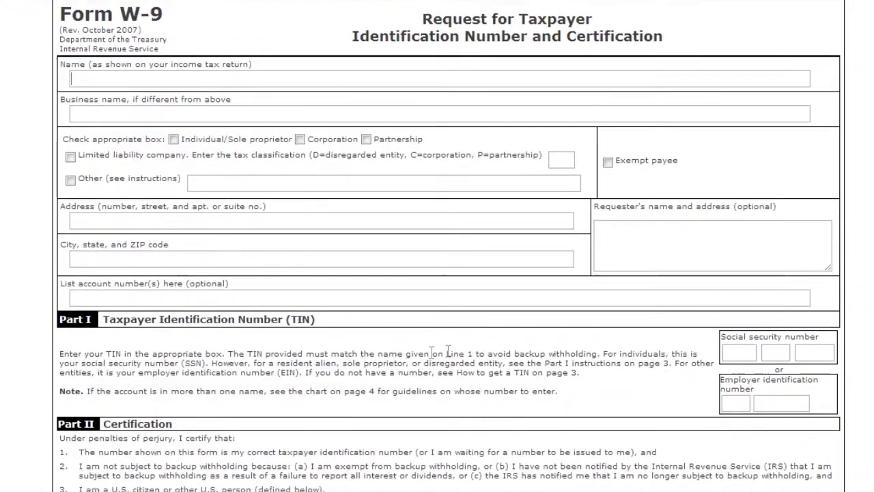
{"action": "scroll", "coordinate": [824, 307], "scroll_direction": "down", "scroll_amount": 3}
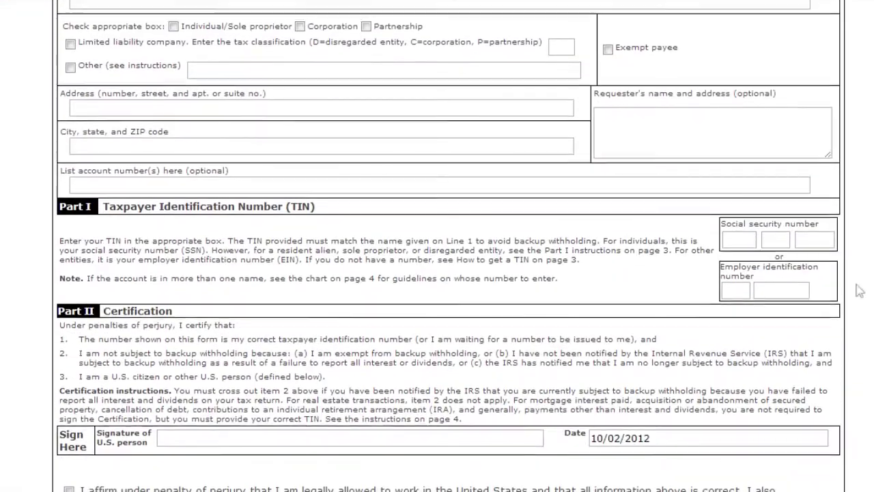
{"action": "scroll", "coordinate": [824, 307], "scroll_direction": "down", "scroll_amount": 1}
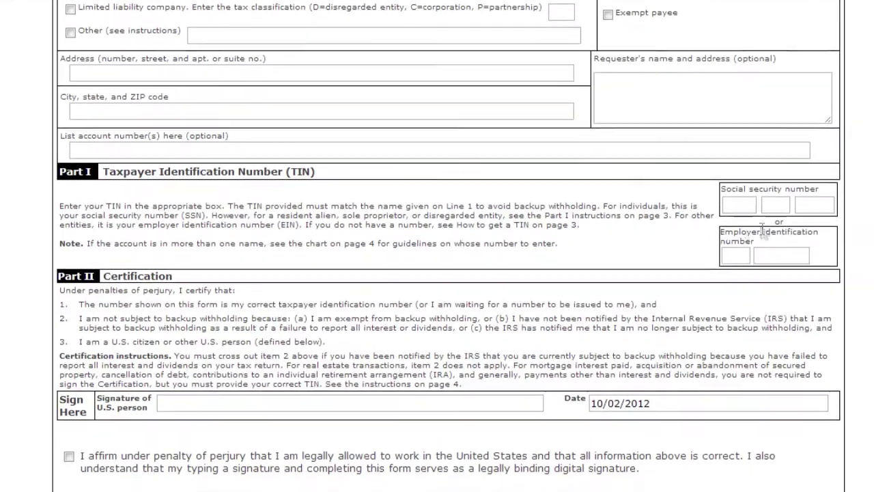
{"action": "scroll", "coordinate": [771, 203], "scroll_direction": "down", "scroll_amount": 1}
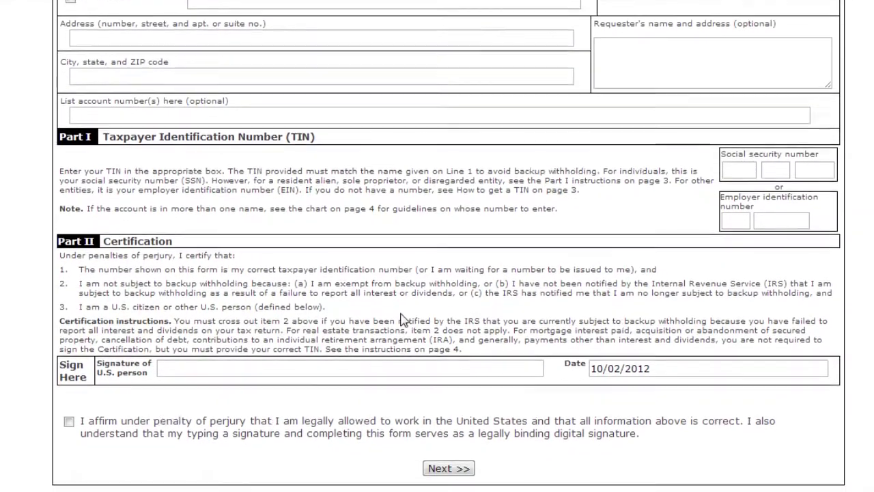
{"action": "scroll", "coordinate": [386, 307], "scroll_direction": "down", "scroll_amount": 1}
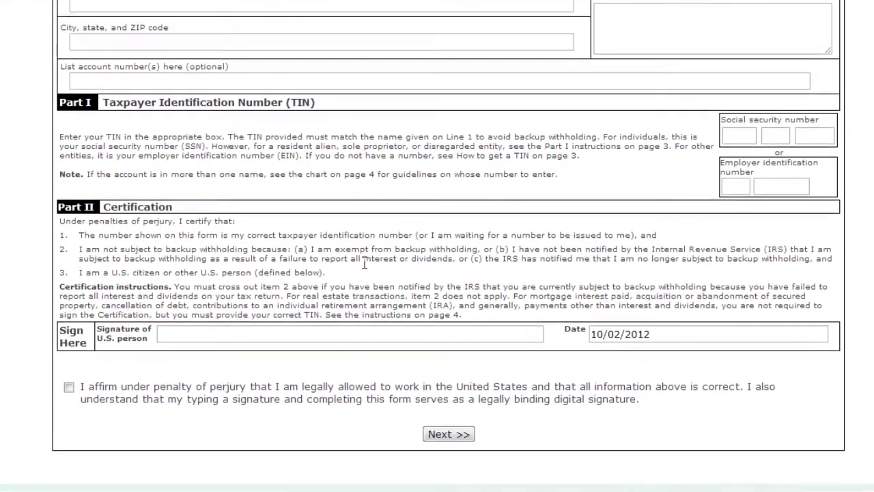
{"action": "scroll", "coordinate": [362, 254], "scroll_direction": "down", "scroll_amount": 1}
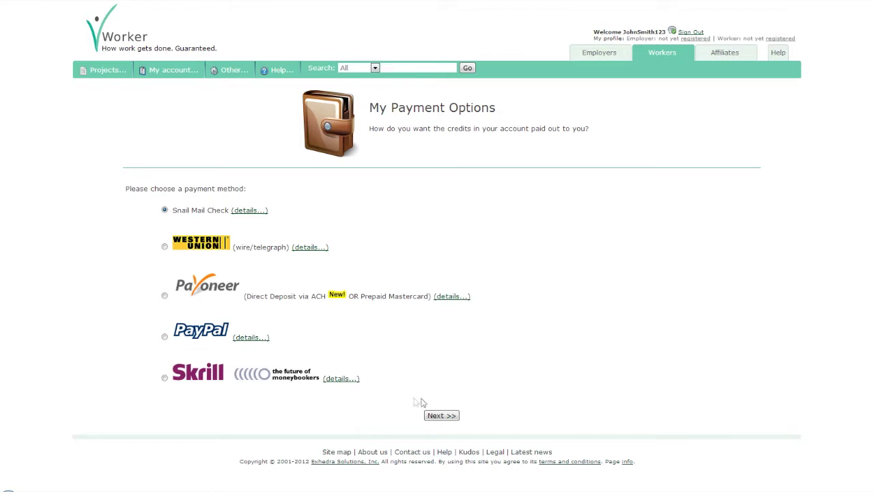
- Leave My Payment Options and switch on membership and site change alerts
{"action": "left_click", "coordinate": [440, 416]}
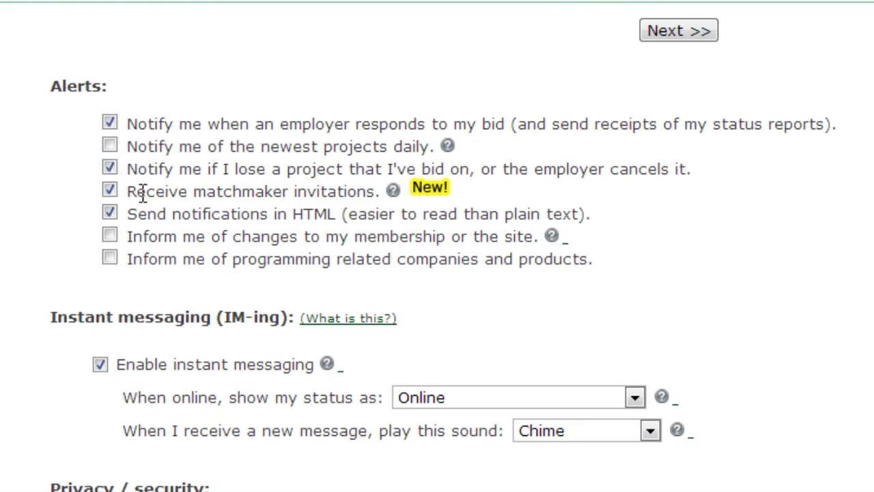
{"action": "left_click_drag", "start_coordinate": [129, 192], "coordinate": [376, 190]}
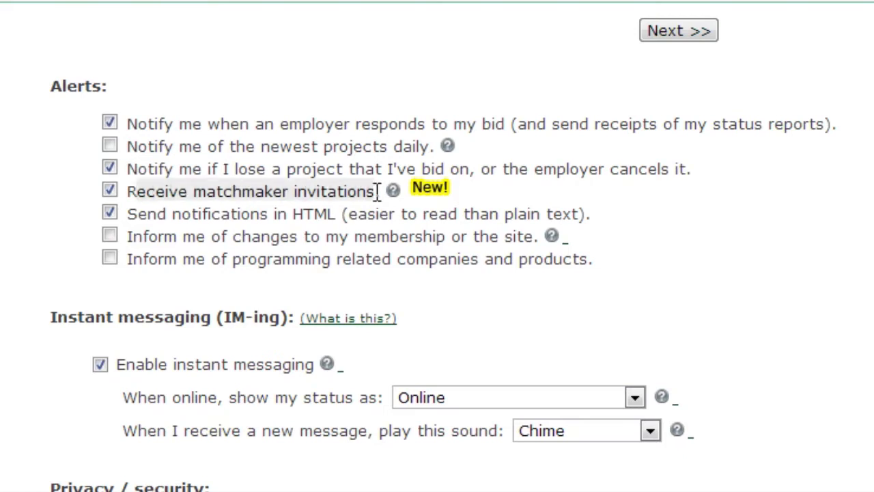
{"action": "left_click", "coordinate": [315, 196]}
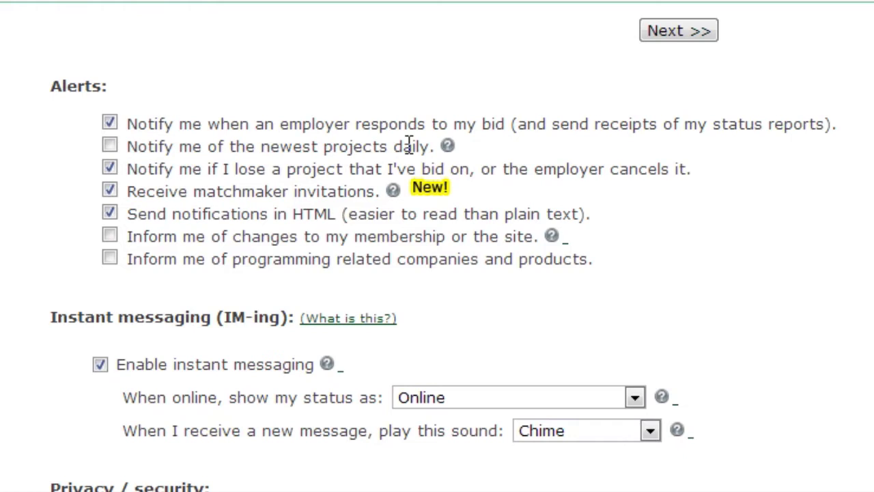
{"action": "left_click_drag", "start_coordinate": [130, 211], "coordinate": [602, 211]}
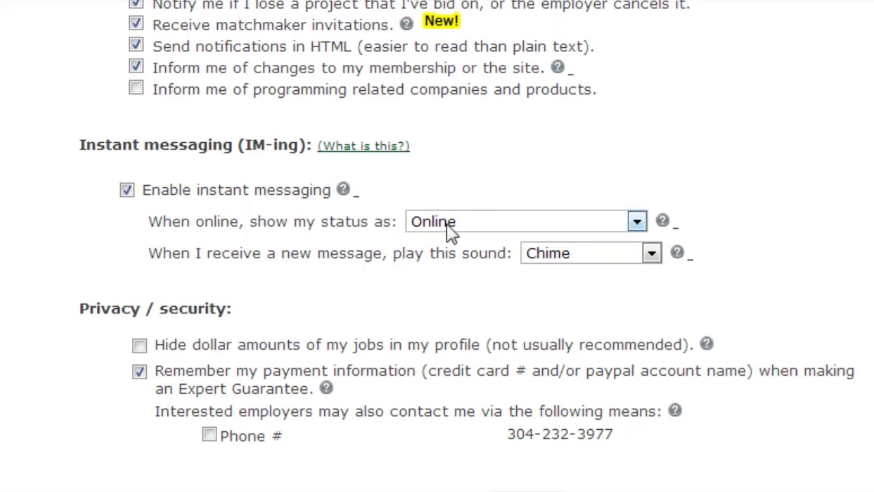
- Keep the IM status at Online and the new-message sound at Chime
{"action": "left_click", "coordinate": [450, 227]}
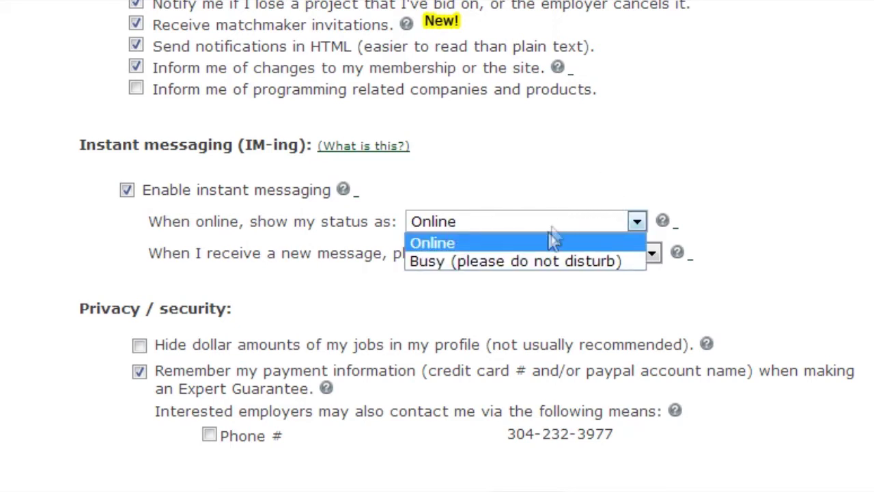
{"action": "left_click", "coordinate": [544, 217]}
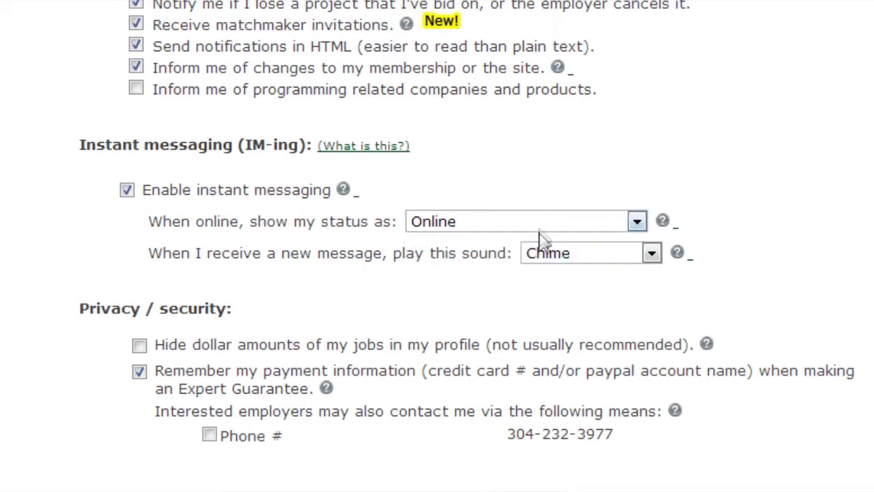
{"action": "left_click", "coordinate": [573, 254]}
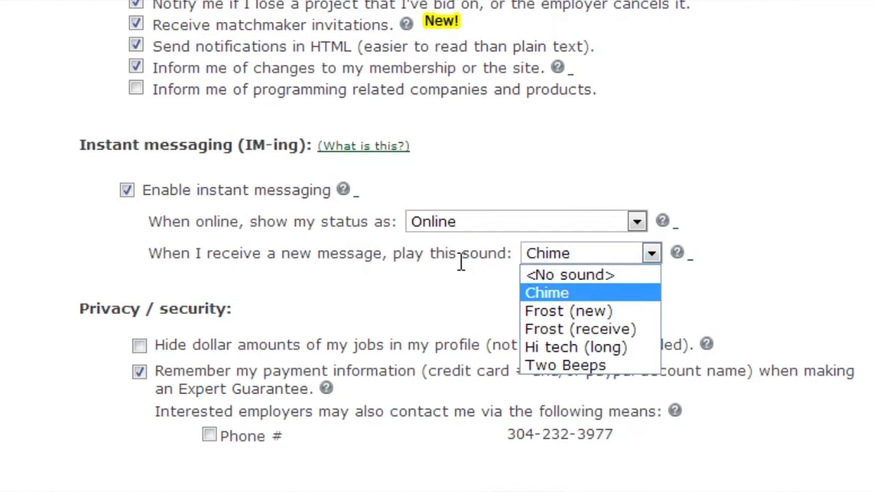
{"action": "left_click", "coordinate": [430, 261]}
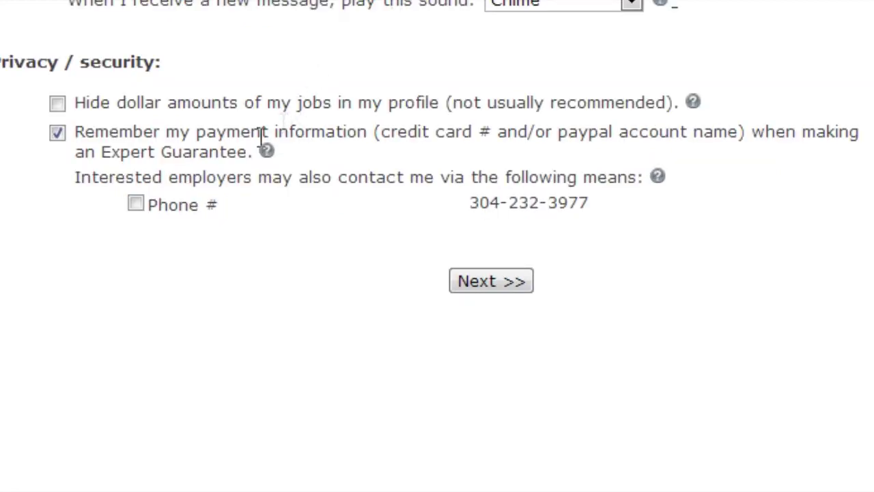
- Allow interested employers to contact me by phone and save the settings
{"action": "left_click_drag", "start_coordinate": [180, 133], "coordinate": [369, 133]}
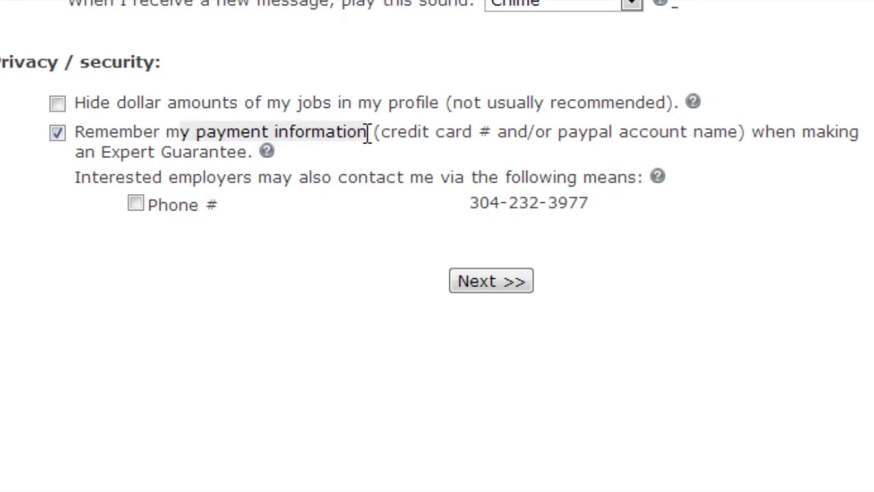
{"action": "left_click", "coordinate": [369, 133]}
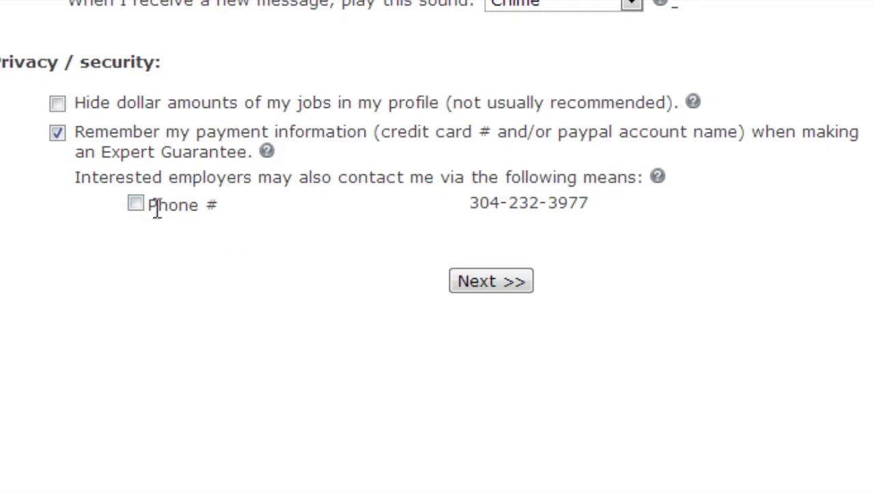
{"action": "left_click", "coordinate": [137, 204]}
{"action": "left_click", "coordinate": [492, 282]}
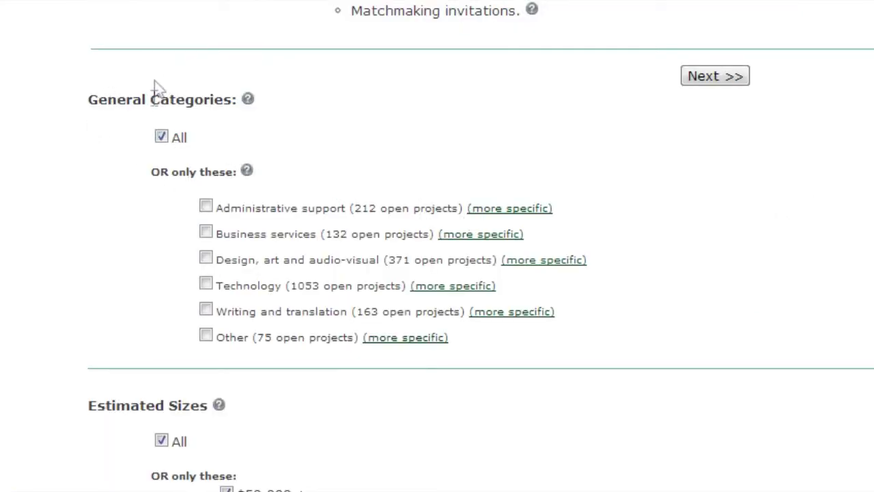
- Replace All categories with Writing and translation: Blogs and Articles, Copy, Creative and Tech writing
{"action": "left_click", "coordinate": [162, 137]}
{"action": "left_click", "coordinate": [207, 311]}
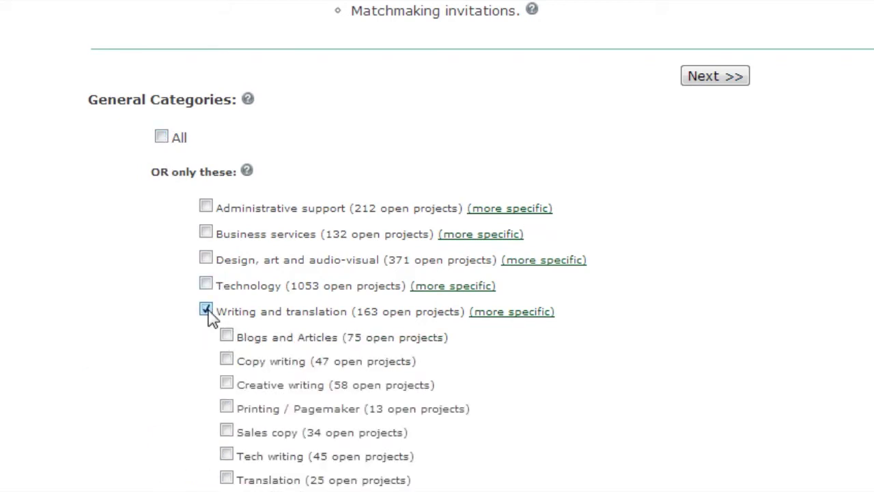
{"action": "left_click", "coordinate": [225, 336]}
{"action": "left_click", "coordinate": [226, 359]}
{"action": "left_click", "coordinate": [227, 383]}
{"action": "left_click", "coordinate": [226, 455]}
- Exclude project sizes $0.01 - $99.99, Personal Project / Homework Help, Not Sure and Unknown
{"action": "scroll", "coordinate": [604, 482], "scroll_direction": "down", "scroll_amount": 3}
{"action": "scroll", "coordinate": [676, 478], "scroll_direction": "down", "scroll_amount": 3}
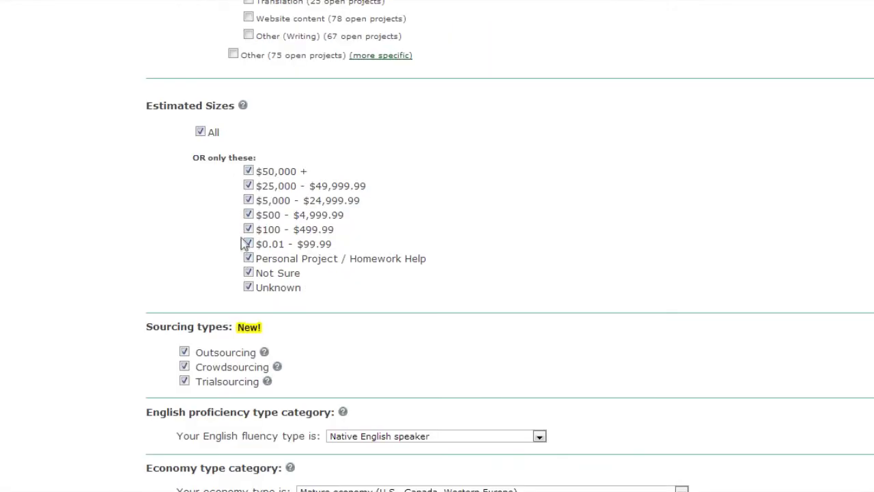
{"action": "left_click", "coordinate": [248, 244]}
{"action": "left_click", "coordinate": [247, 258]}
{"action": "left_click", "coordinate": [247, 273]}
{"action": "left_click", "coordinate": [248, 287]}
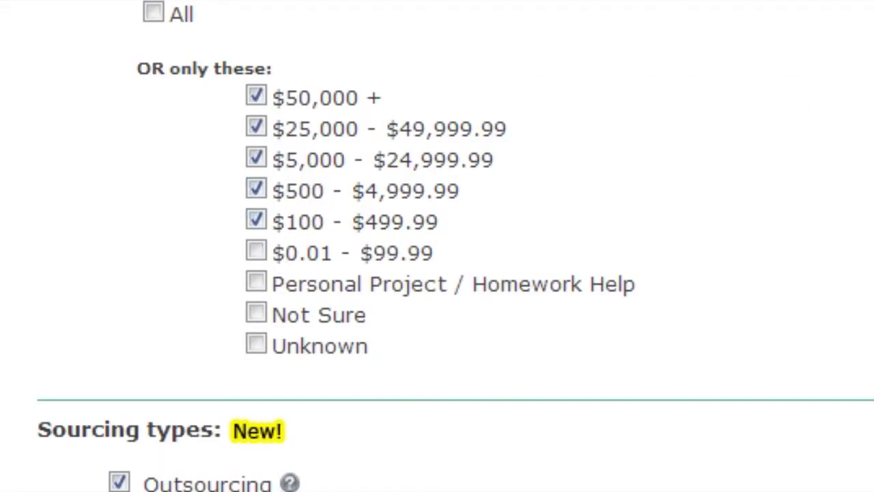
- Keep Native English speaker fluency and Mature economy as the filter preferences
{"action": "scroll", "coordinate": [365, 167], "scroll_direction": "down", "scroll_amount": 10}
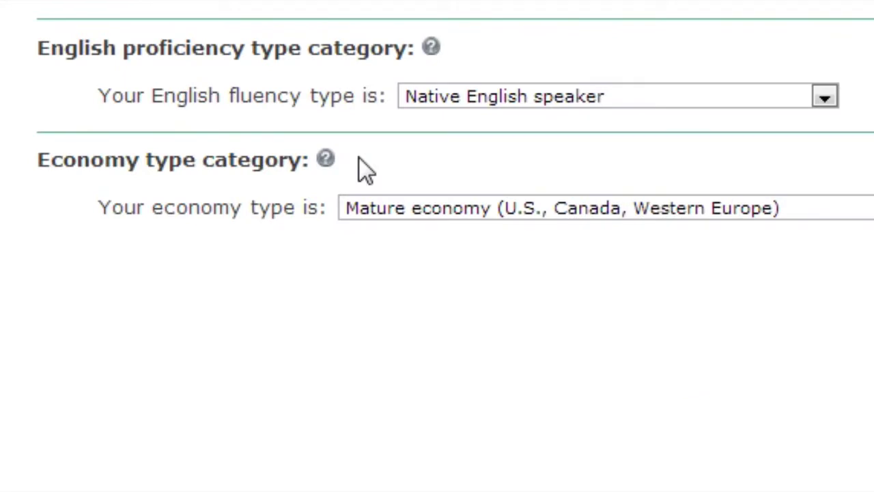
{"action": "left_click", "coordinate": [471, 96]}
{"action": "left_click", "coordinate": [573, 101]}
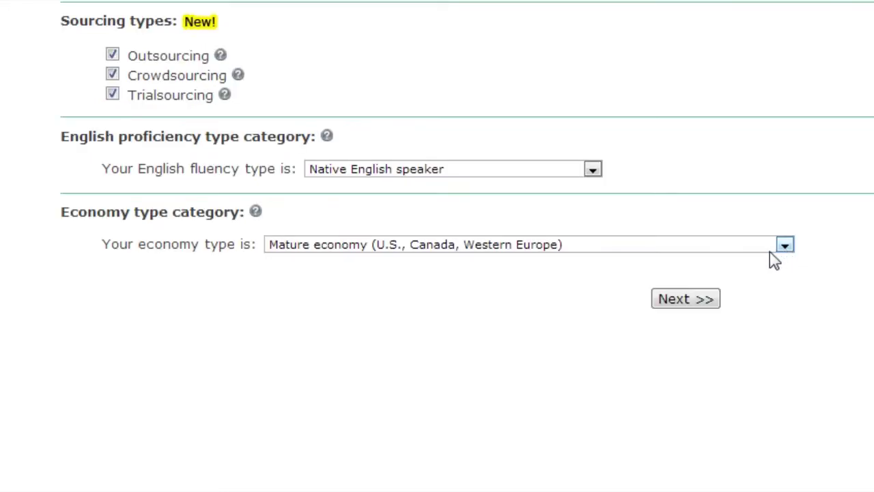
{"action": "left_click", "coordinate": [737, 249]}
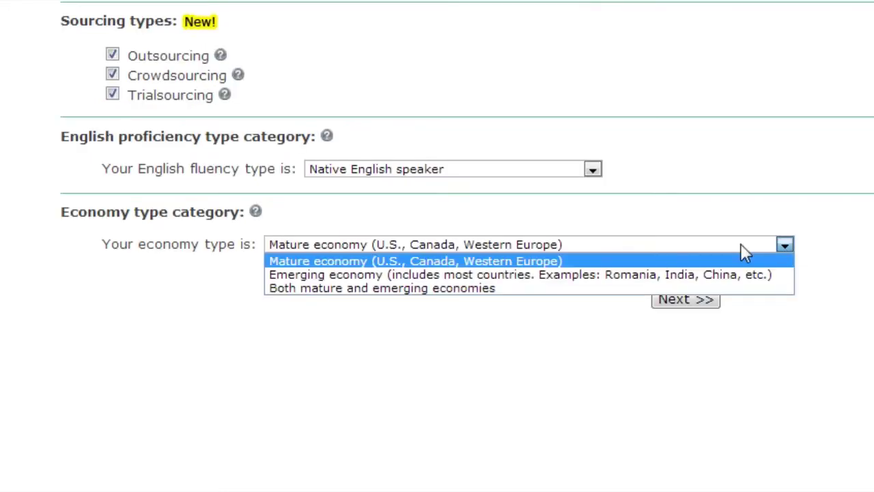
{"action": "left_click", "coordinate": [735, 261]}
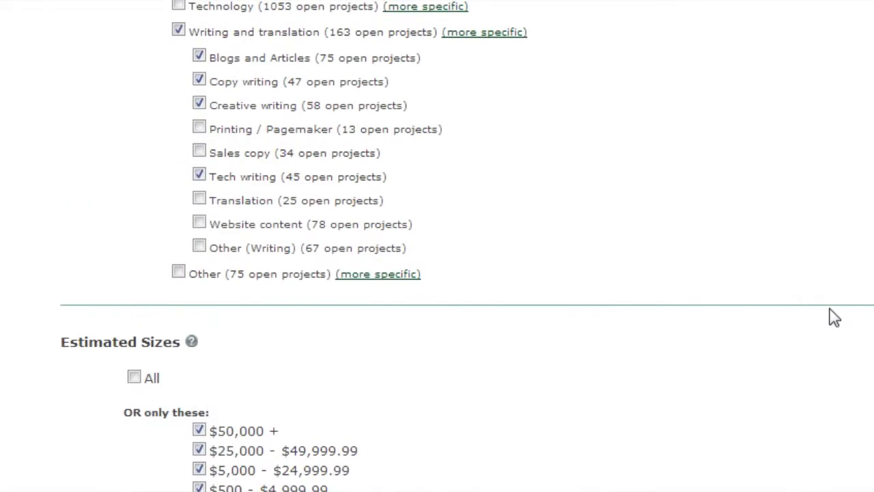
{"action": "scroll", "coordinate": [834, 318], "scroll_direction": "up", "scroll_amount": 5}
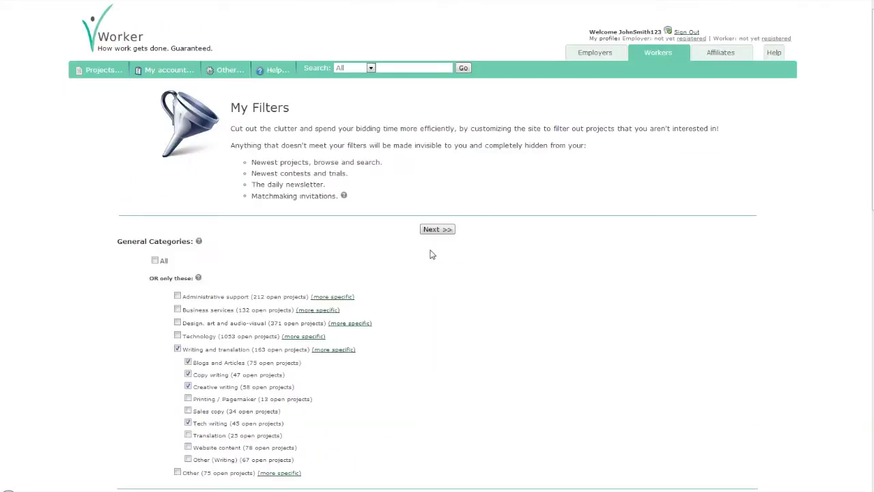
{"action": "scroll", "coordinate": [431, 253], "scroll_direction": "down", "scroll_amount": 8}
{"action": "scroll", "coordinate": [430, 253], "scroll_direction": "up", "scroll_amount": 9}
- Save the filters and set the worker title to Writer
{"action": "left_click", "coordinate": [435, 230]}
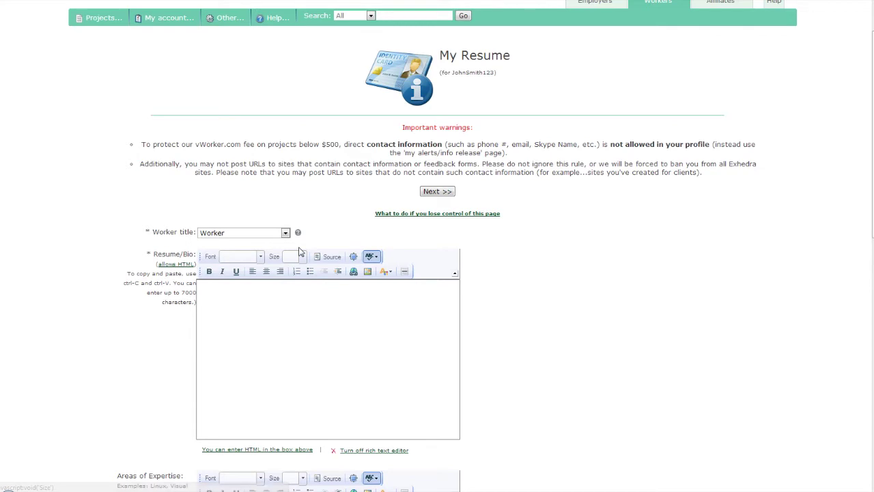
{"action": "left_click", "coordinate": [266, 234]}
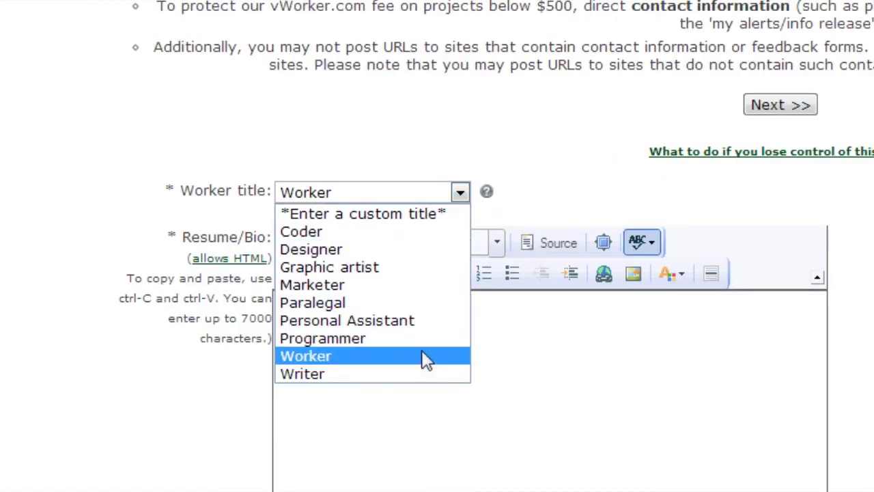
{"action": "left_click", "coordinate": [430, 374]}
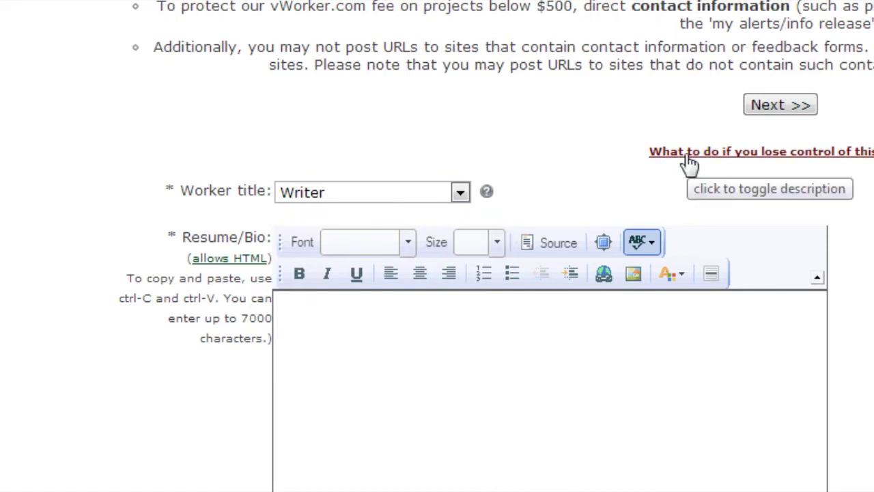
- Paste the prepared resume into Resume/Bio and the skills paragraph into Areas of Expertise
{"action": "left_click", "coordinate": [770, 408]}
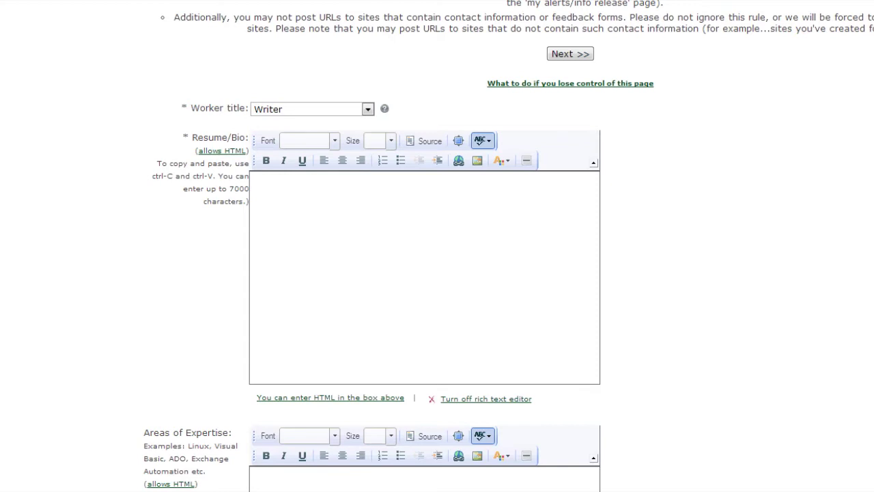
{"action": "left_click", "coordinate": [266, 224]}
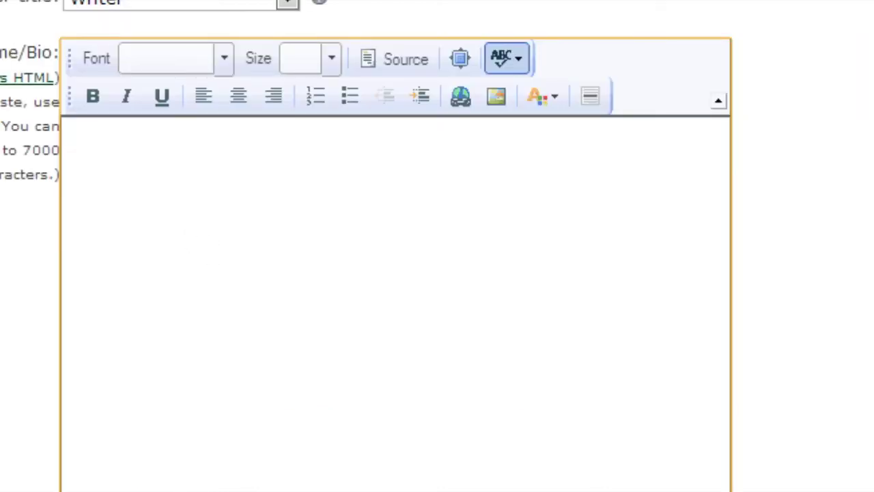
{"action": "key", "text": "ctrl+v"}
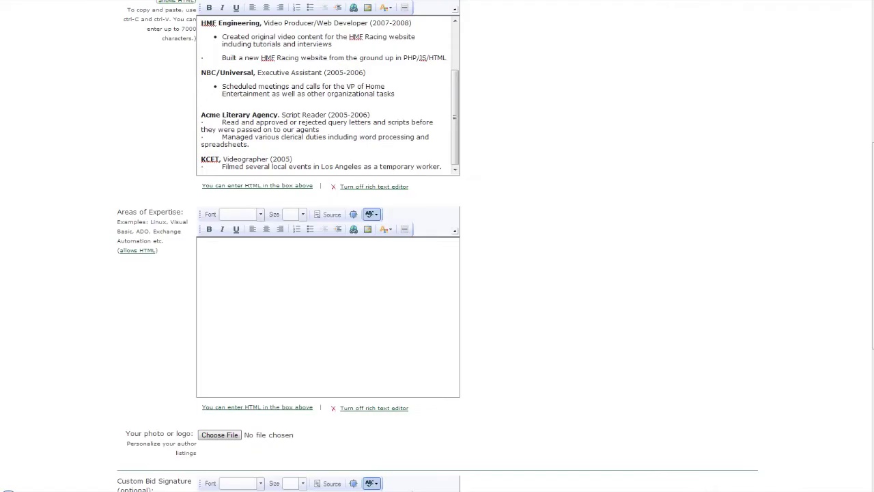
{"action": "left_click", "coordinate": [335, 297]}
{"action": "type", "text": "Adobe Premiere, Adobe Photoshop, Adobe After Effects, Final Cut, multi-track audio editing software such as Adobe Audition, PHP, HTML, Javascript, and other various media creation tools. For the past four years I have also run my own freelance business out of my home which has given me great project and time management skills as well as lots of experience working with creative people and adapting my skills to match their vision."}
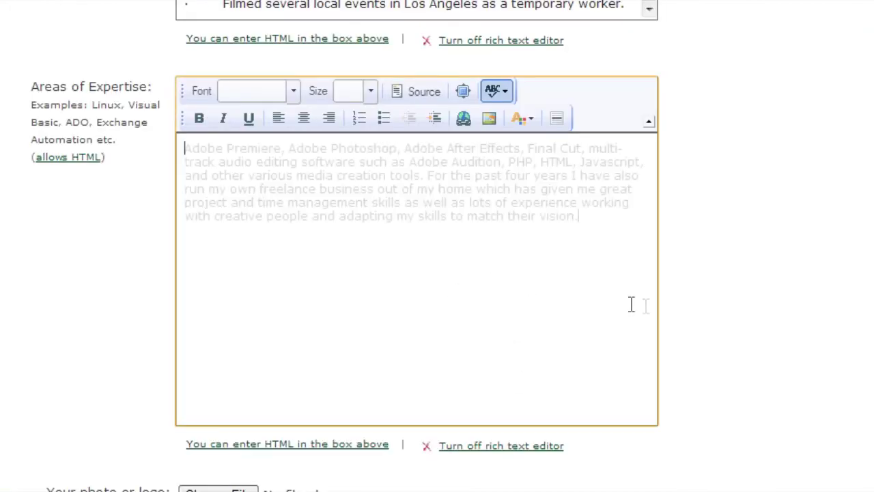
{"action": "scroll", "coordinate": [744, 328], "scroll_direction": "down", "scroll_amount": 8}
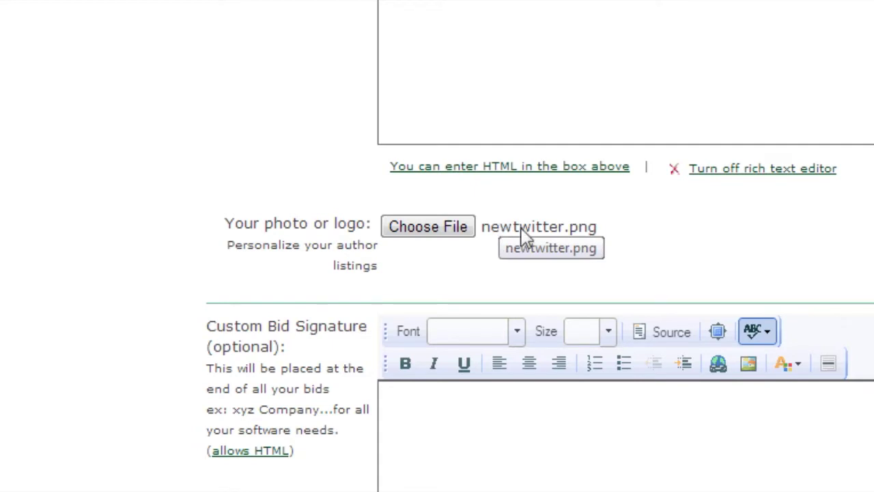
- Add a two-line bid signature: the worker's name, then 'Writer To The Stars', and save the resume
{"action": "left_click", "coordinate": [214, 242]}
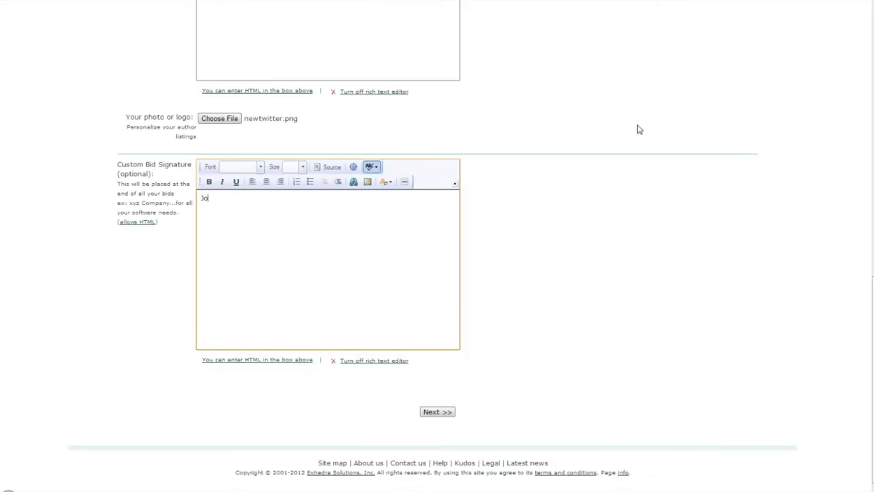
{"action": "type", "text": "John Smith"}
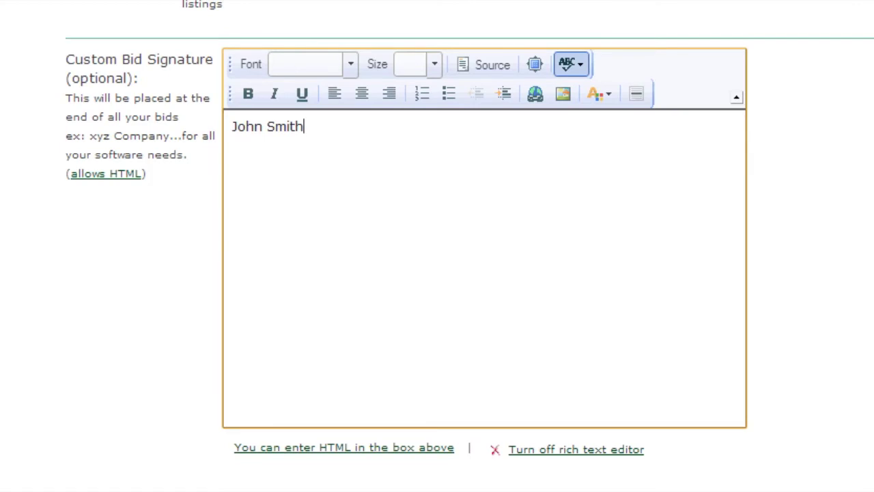
{"action": "key", "text": "Return"}
{"action": "type", "text": "Writer To The Stars"}
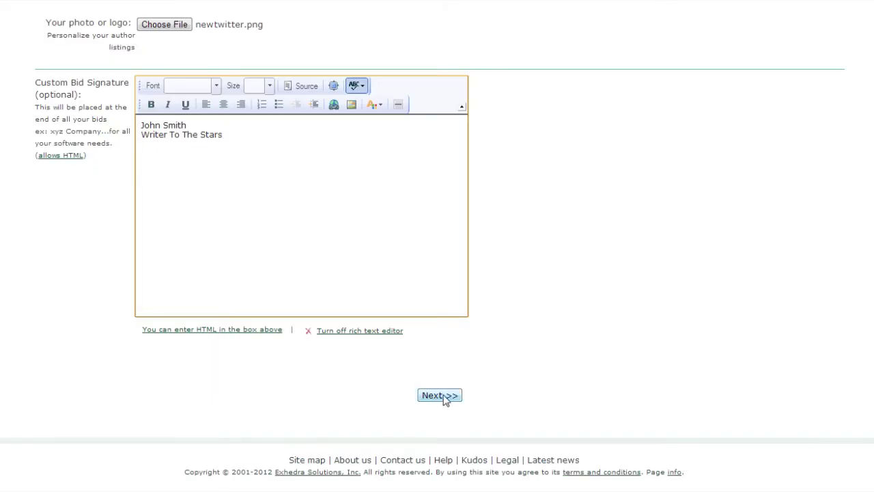
{"action": "left_click", "coordinate": [442, 396]}
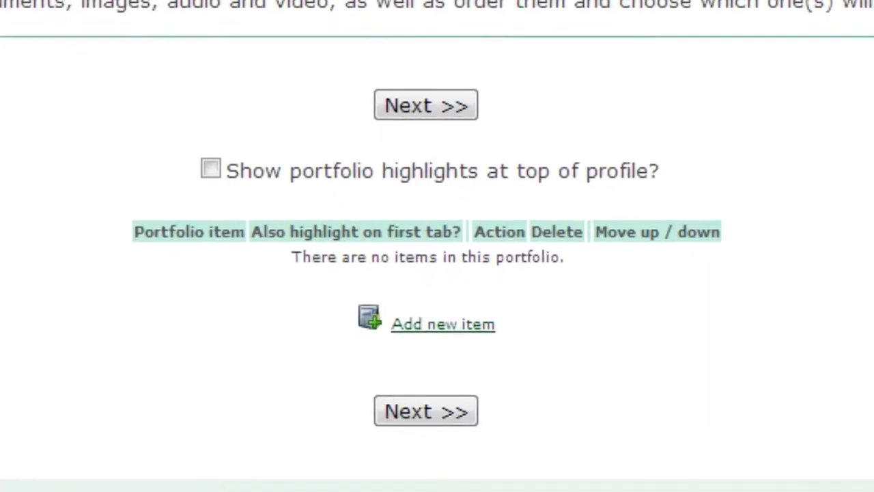
- Add a new Document portfolio item titled 'Script Coverage #1'
{"action": "left_click", "coordinate": [442, 331]}
{"action": "left_click", "coordinate": [285, 307]}
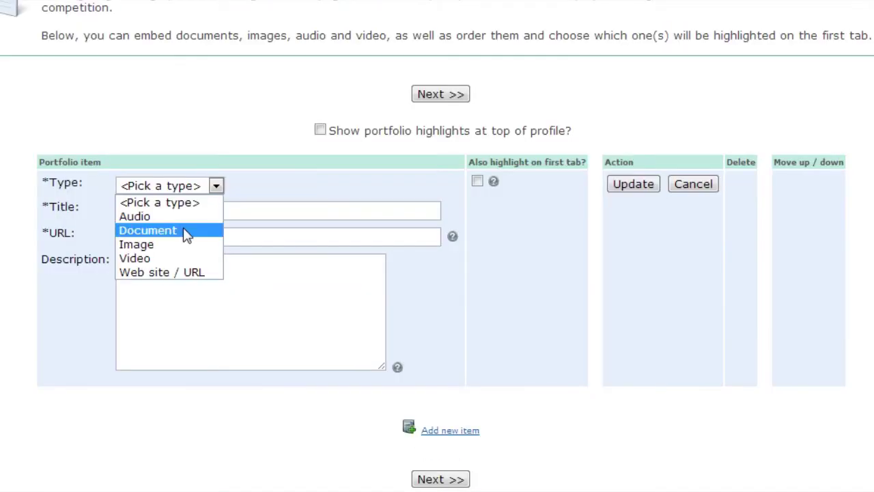
{"action": "left_click", "coordinate": [283, 333]}
{"action": "left_click", "coordinate": [293, 317]}
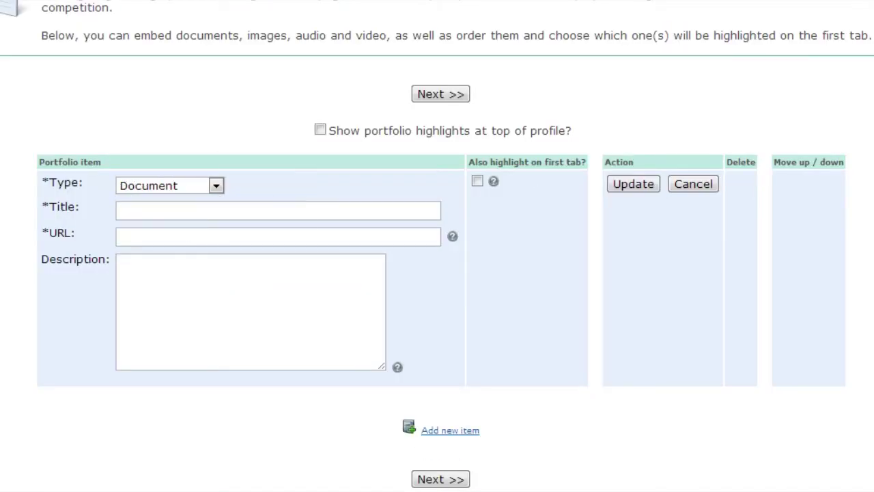
{"action": "type", "text": "Script Coverage #1"}
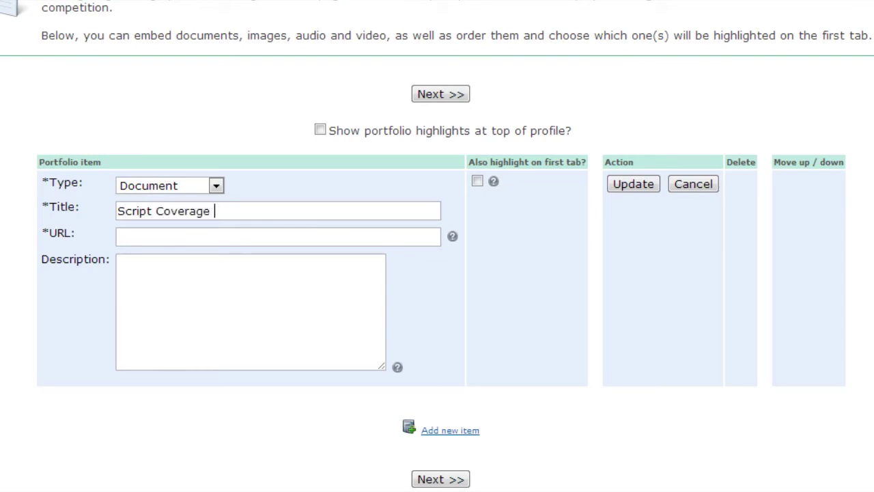
{"action": "left_click", "coordinate": [117, 236]}
{"action": "type", "text": "http://www"}
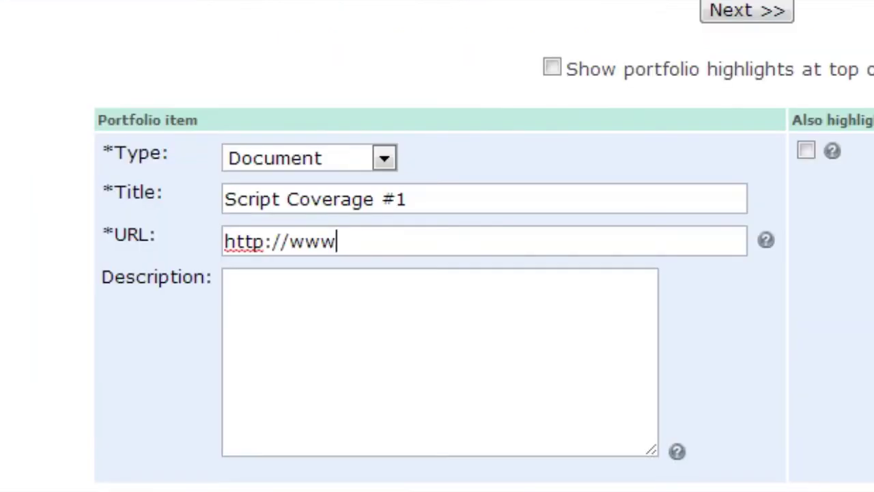
{"action": "type", "text": ".sample.com/"}
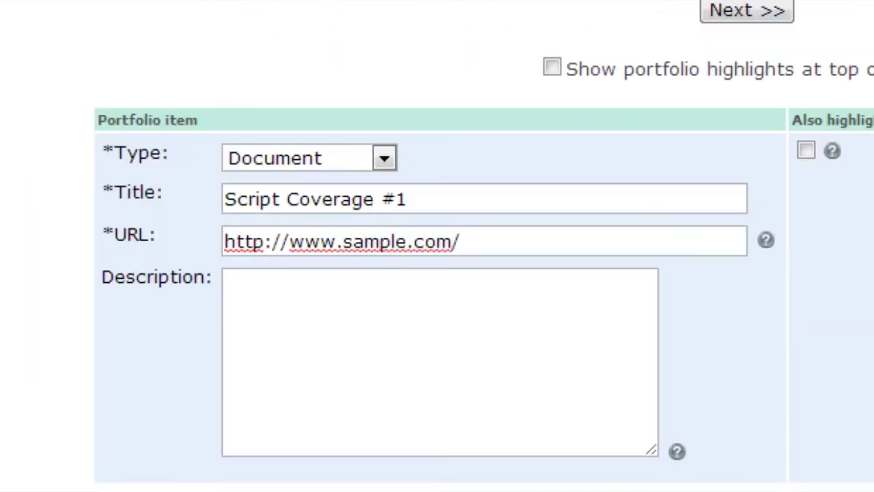
{"action": "type", "text": "script.doc"}
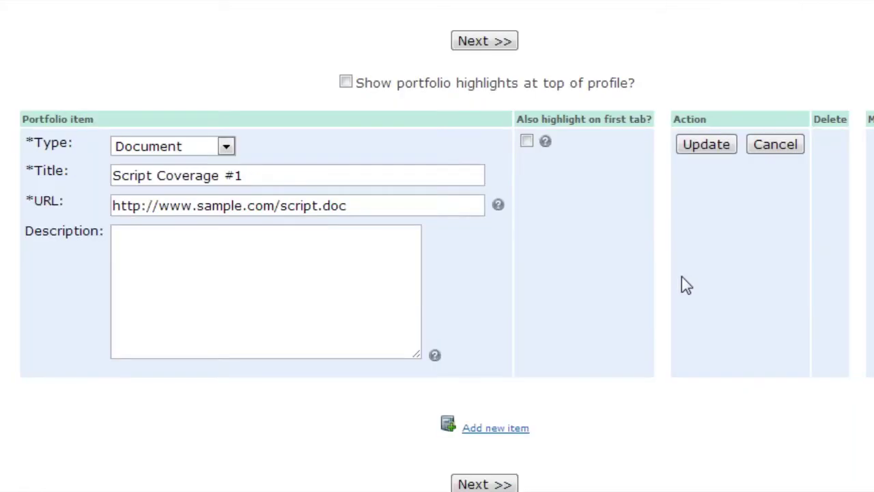
{"action": "key", "text": "Tab"}
{"action": "type", "text": "Professional script coverage"}
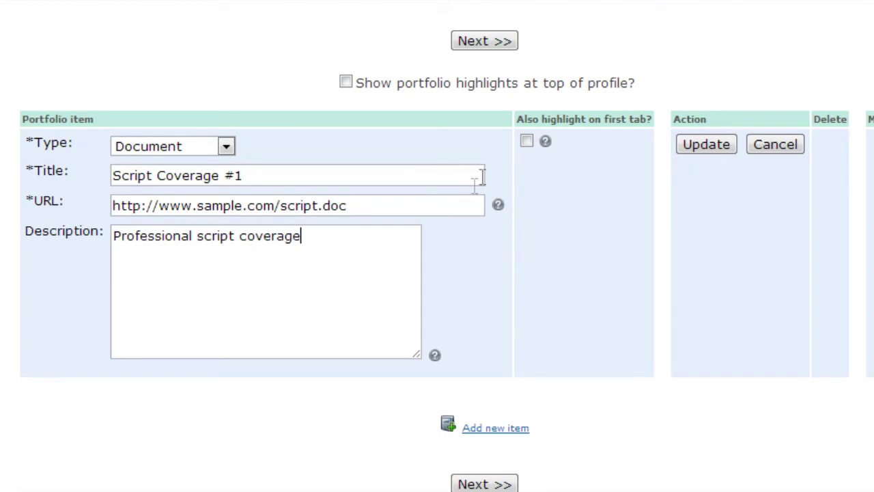
{"action": "left_click", "coordinate": [527, 142]}
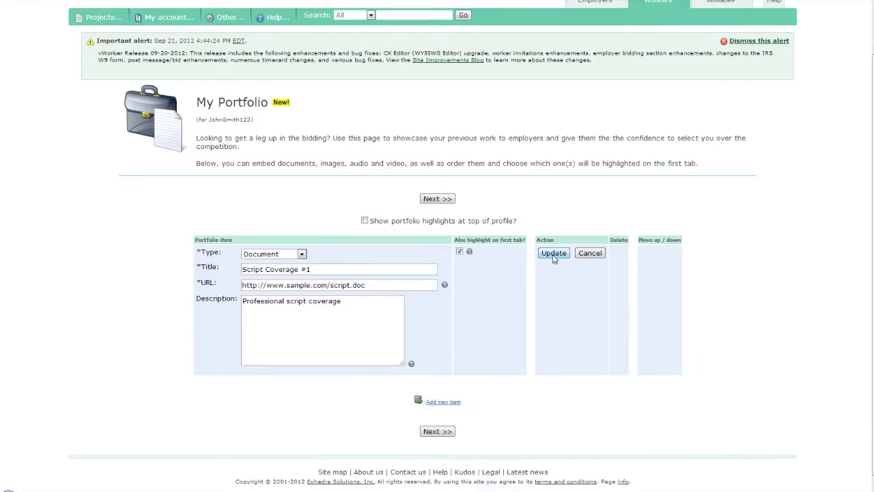
{"action": "left_click", "coordinate": [553, 254]}
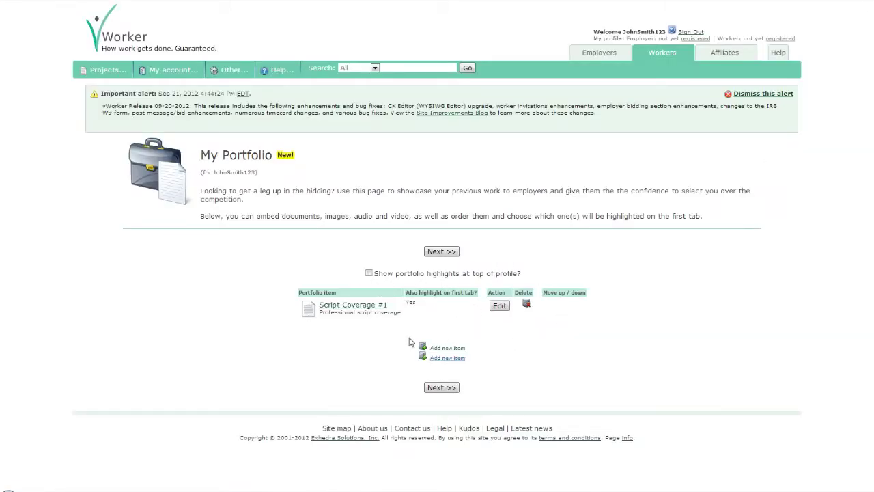
- Open the Arabic book writing project's details and check the employer's non-action ratio
{"action": "left_click", "coordinate": [441, 388]}
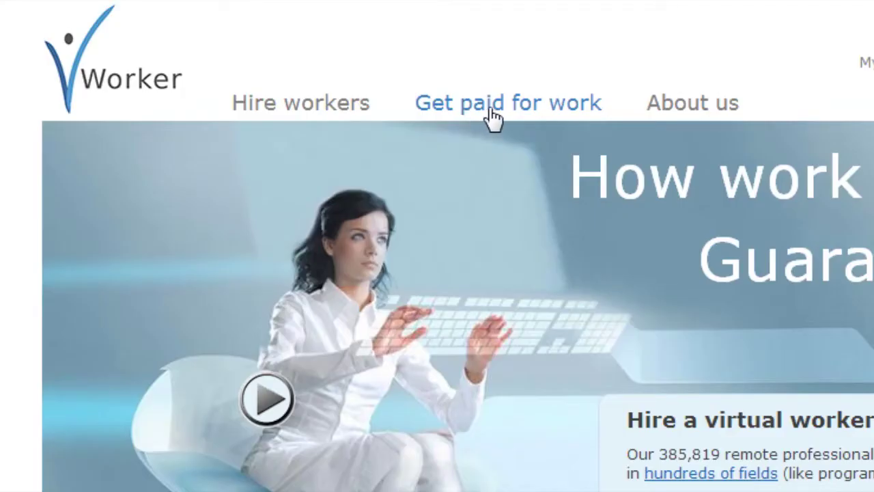
{"action": "left_click", "coordinate": [485, 116]}
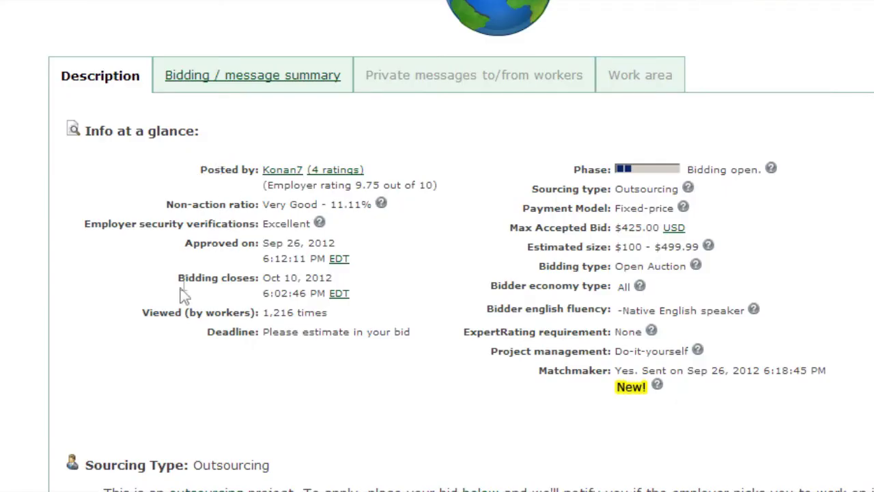
{"action": "left_click_drag", "start_coordinate": [264, 205], "coordinate": [376, 225]}
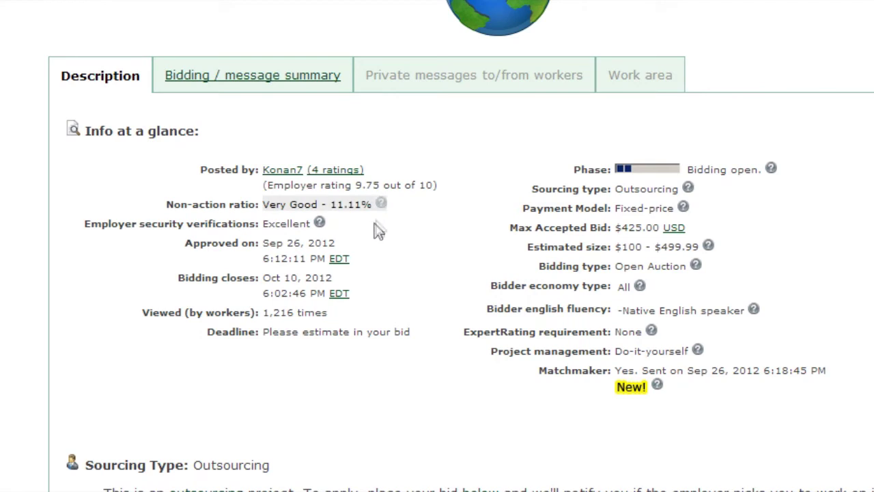
{"action": "left_click", "coordinate": [376, 224]}
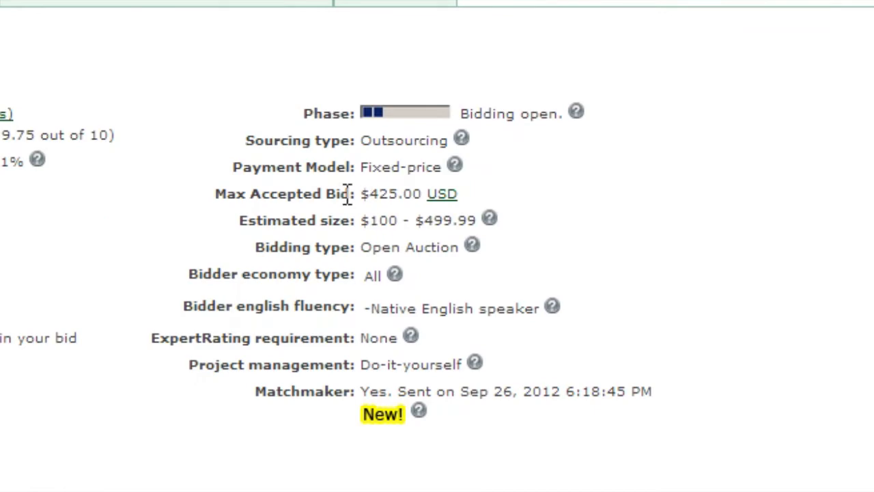
- Read the outsourcing explanation and the employer's request, down to 'Post first message'
{"action": "scroll", "coordinate": [531, 208], "scroll_direction": "down", "scroll_amount": 5}
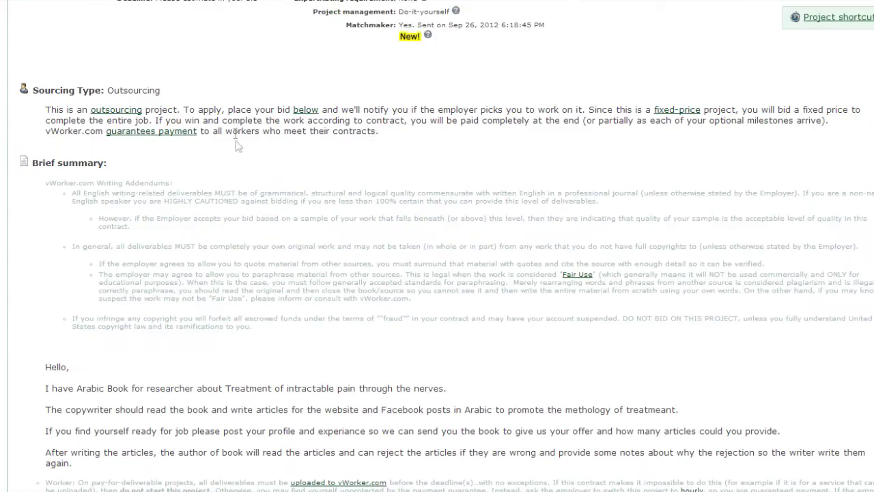
{"action": "left_click_drag", "start_coordinate": [45, 109], "coordinate": [410, 130]}
{"action": "left_click", "coordinate": [410, 132]}
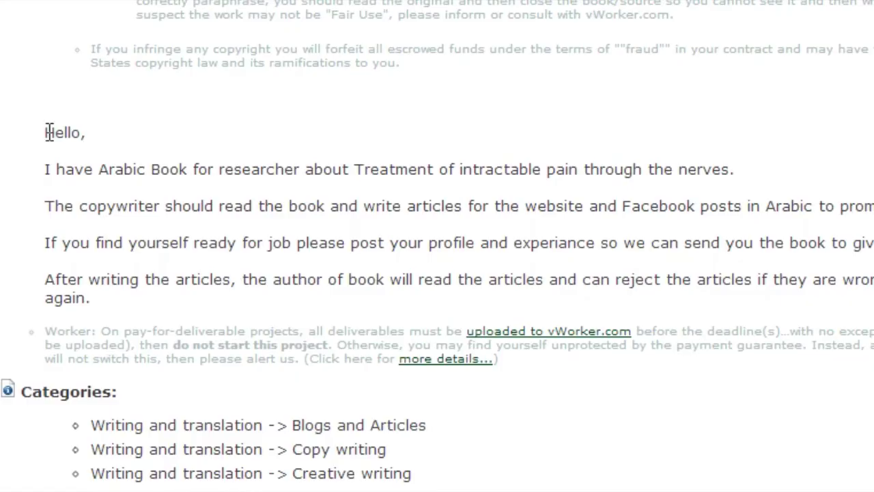
{"action": "left_click_drag", "start_coordinate": [49, 132], "coordinate": [268, 283]}
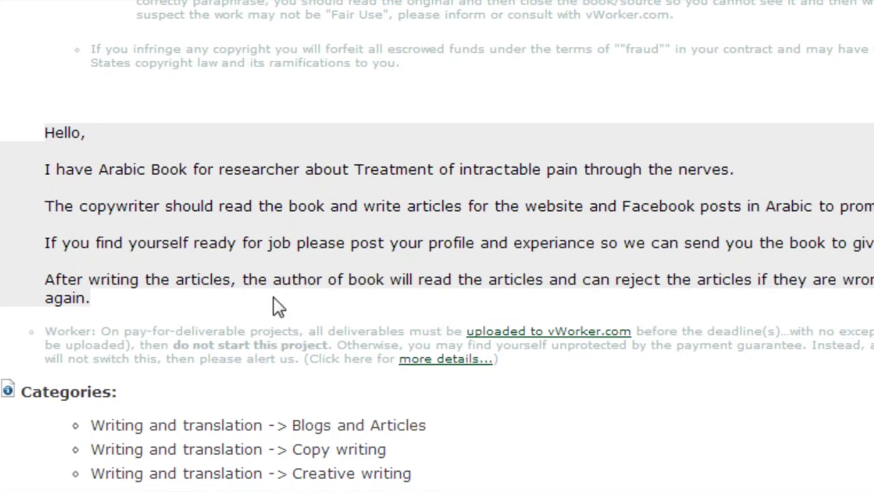
{"action": "left_click", "coordinate": [266, 283]}
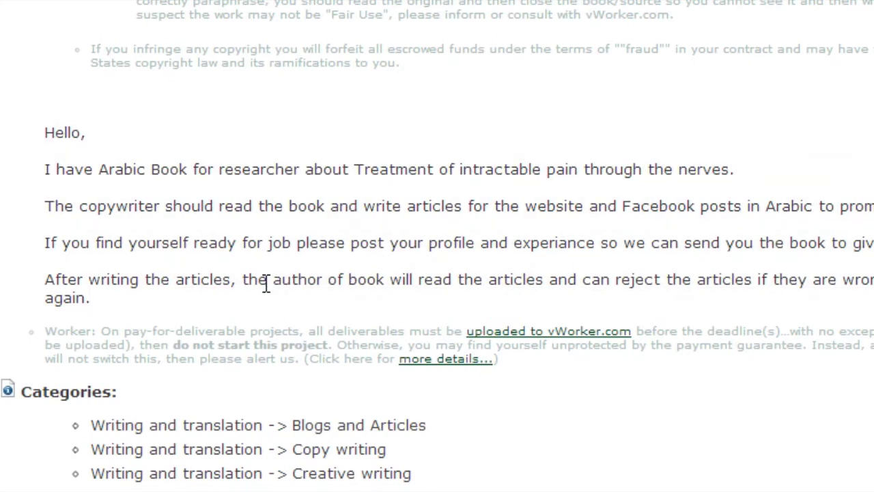
{"action": "scroll", "coordinate": [266, 283], "scroll_direction": "down", "scroll_amount": 15}
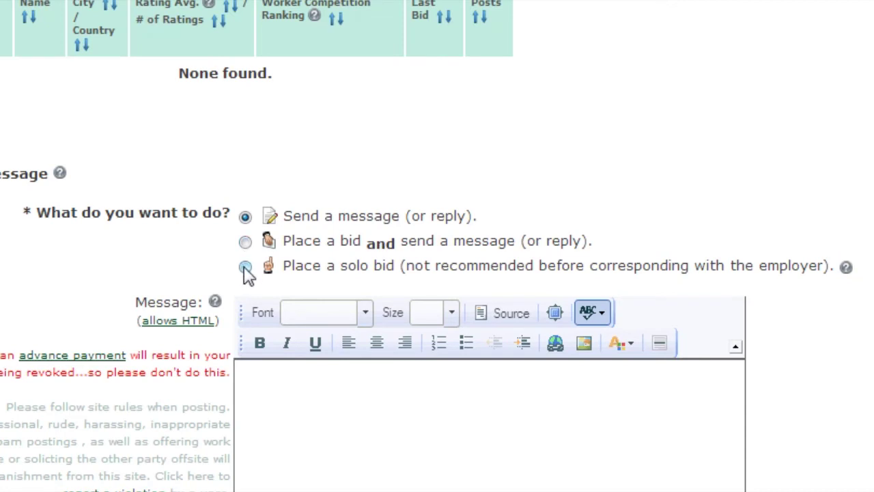
- Choose to place a bid with a message and enter a 125 bid amount
{"action": "left_click", "coordinate": [246, 270]}
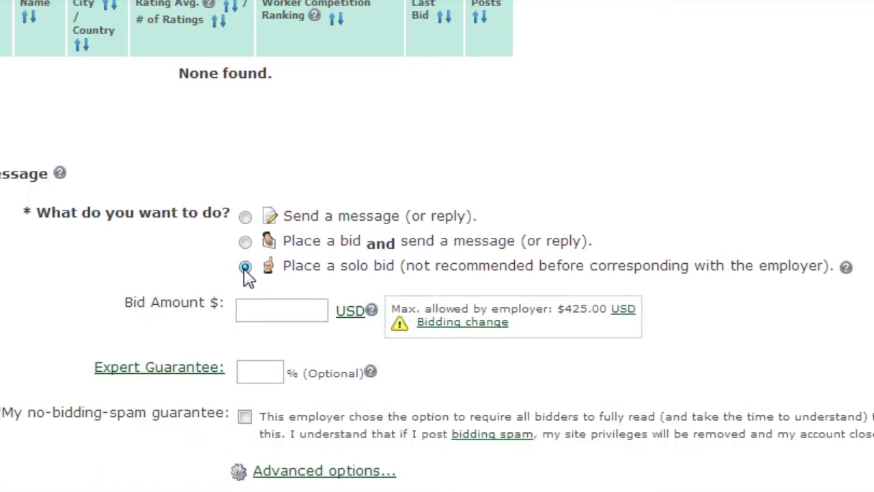
{"action": "left_click", "coordinate": [245, 241]}
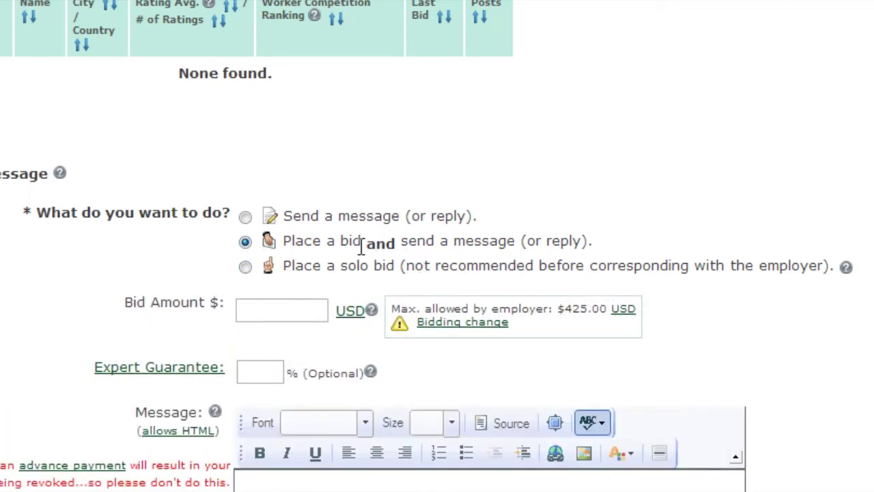
{"action": "left_click_drag", "start_coordinate": [295, 240], "coordinate": [477, 242]}
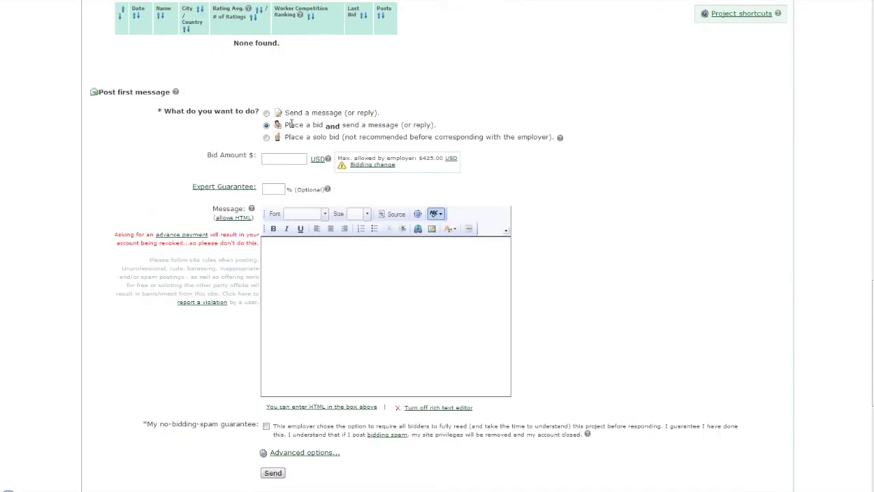
{"action": "left_click_drag", "start_coordinate": [379, 123], "coordinate": [425, 124]}
{"action": "left_click", "coordinate": [425, 125]}
{"action": "type", "text": "125"}
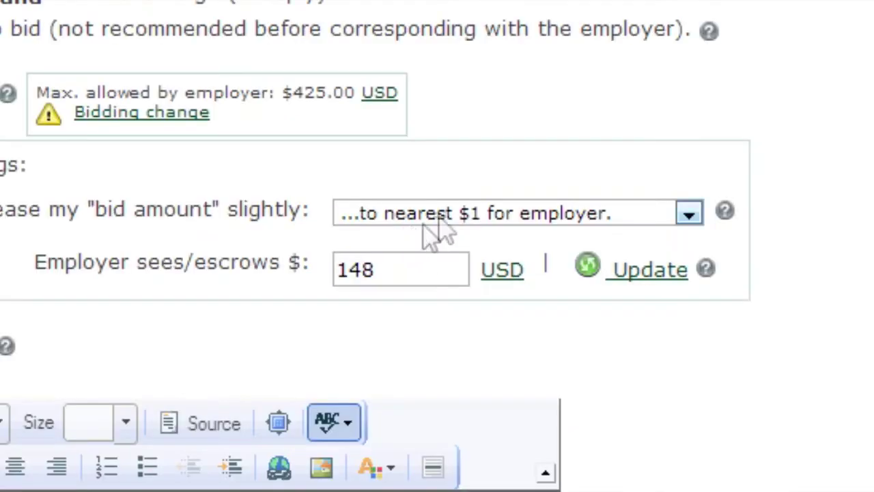
- Round the bid to the nearest $5 USD and set a 10% expert guarantee
{"action": "left_click", "coordinate": [451, 220]}
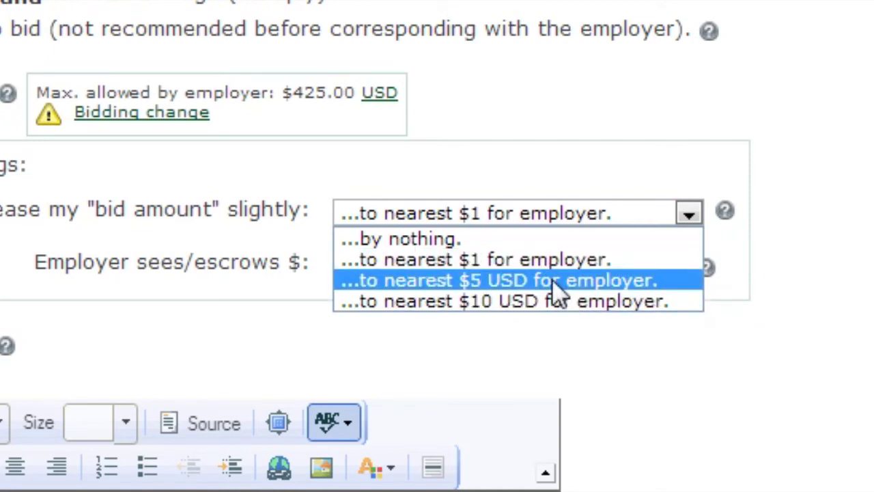
{"action": "left_click", "coordinate": [505, 281]}
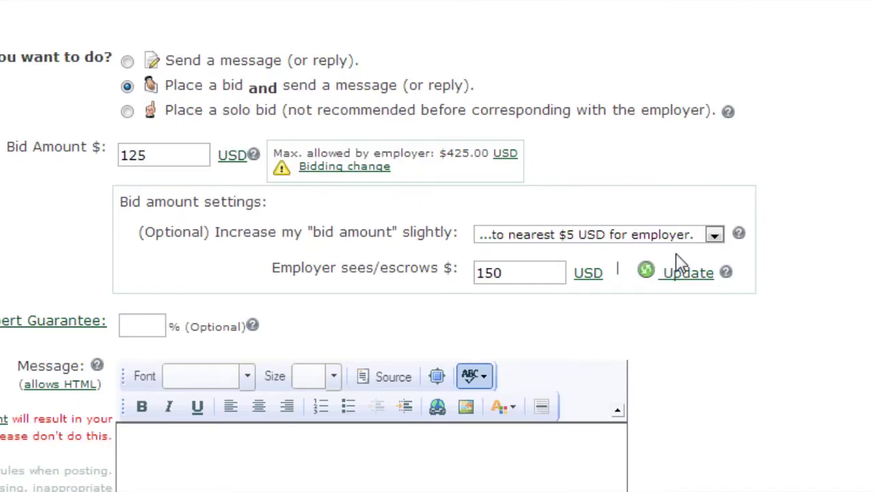
{"action": "left_click", "coordinate": [536, 280]}
{"action": "left_click_drag", "start_coordinate": [478, 272], "coordinate": [528, 271]}
{"action": "left_click", "coordinate": [528, 271]}
{"action": "left_click", "coordinate": [165, 156]}
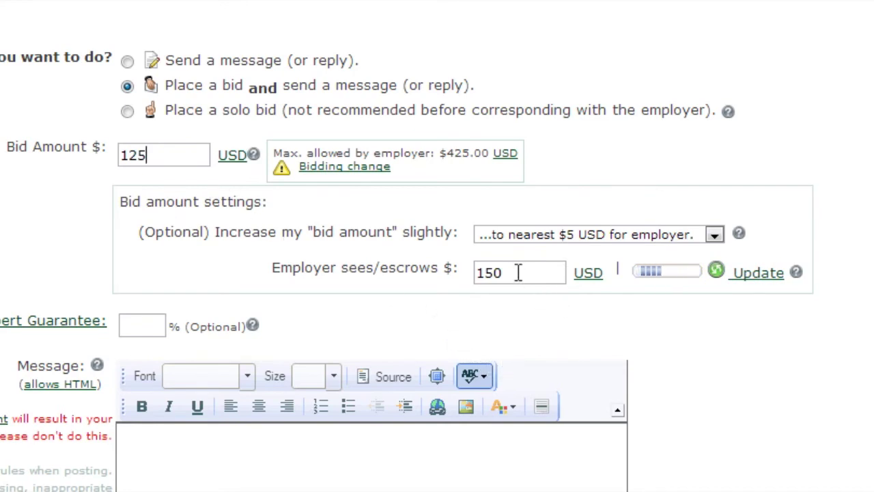
{"action": "left_click", "coordinate": [162, 326]}
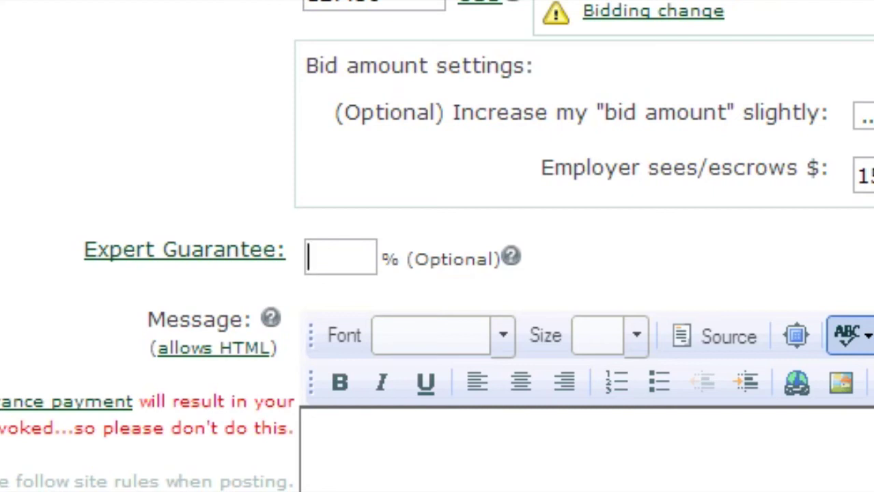
{"action": "type", "text": "10"}
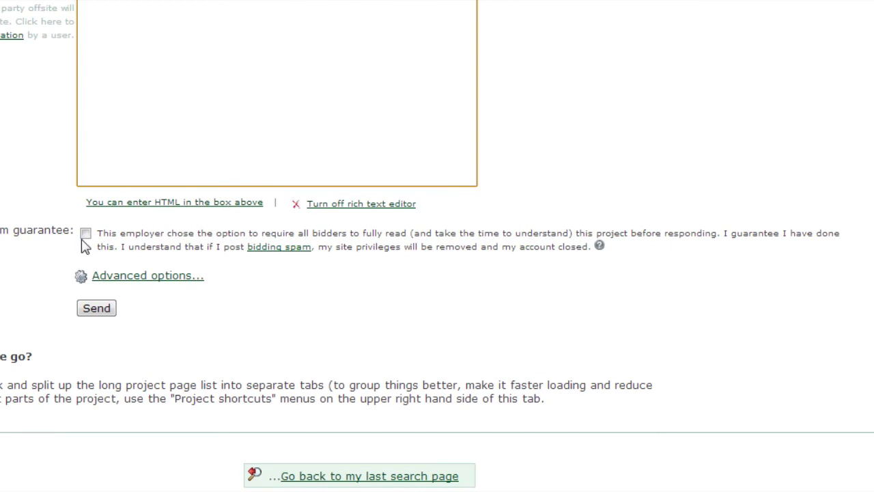
- Accept the no-bidding-spam guarantee and enter the project summary 'Summary of project.'
{"action": "left_click", "coordinate": [85, 234]}
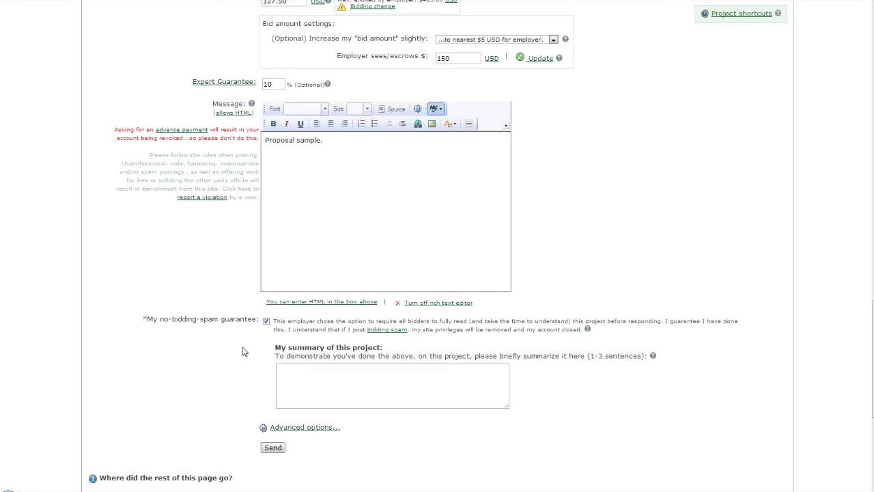
{"action": "left_click", "coordinate": [331, 380]}
{"action": "type", "text": "Summar"}
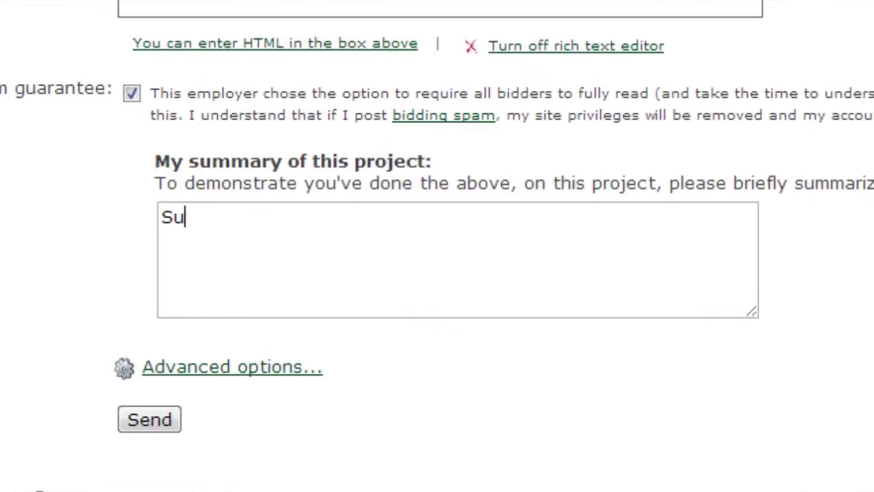
{"action": "type", "text": "y "}
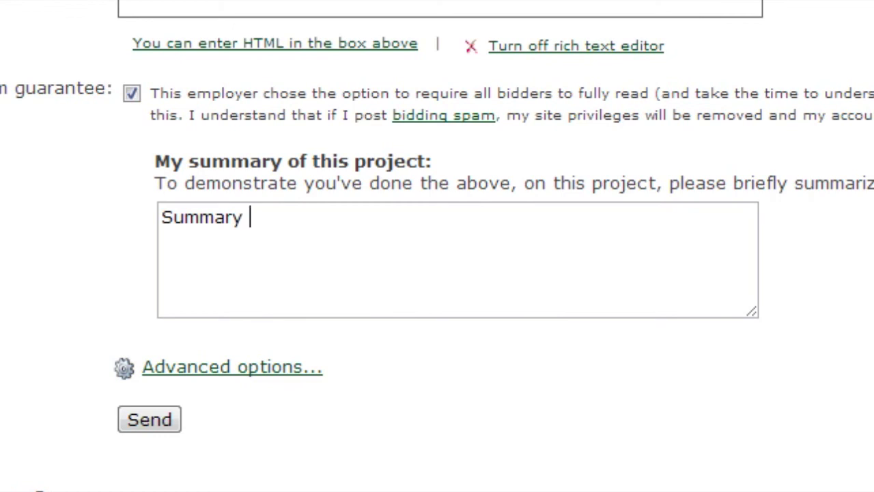
{"action": "type", "text": "of project."}
- Expand the advanced bid options and send the bid for confirmation
{"action": "left_click", "coordinate": [252, 367]}
{"action": "scroll", "coordinate": [634, 339], "scroll_direction": "down", "scroll_amount": 2}
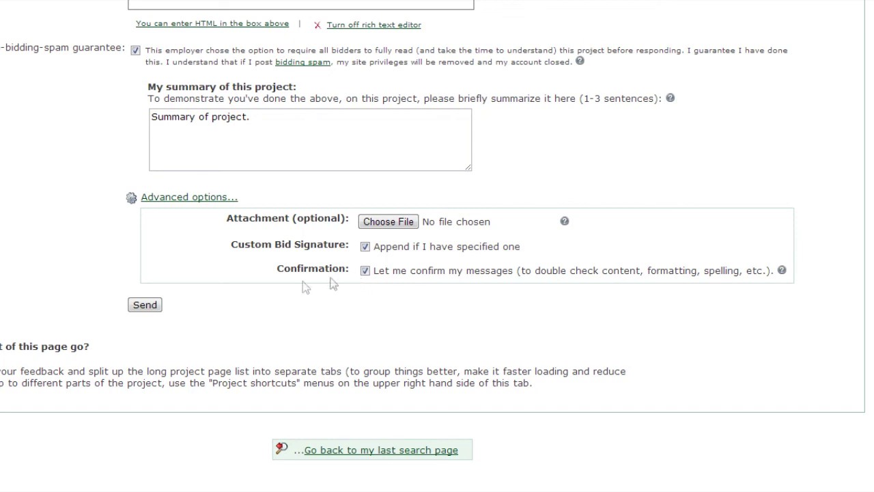
{"action": "left_click", "coordinate": [143, 305]}
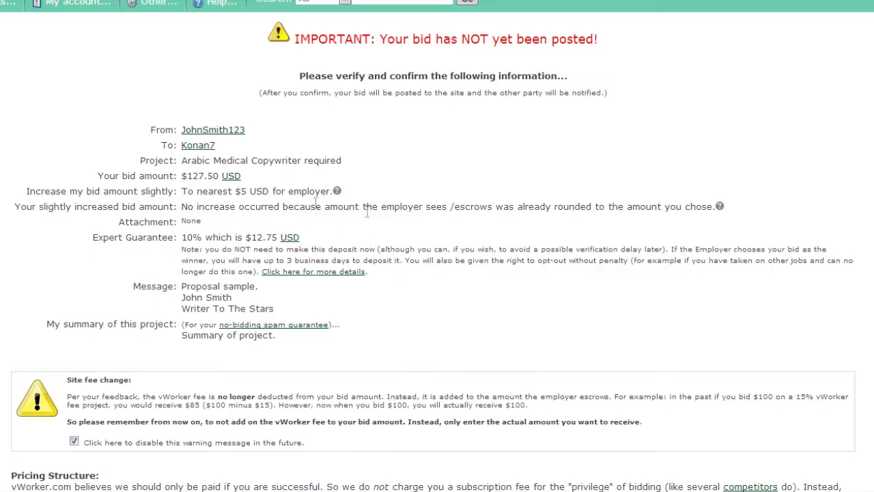
- Agree to all terms and conditions for the $127.50 bid on the confirmation page
{"action": "scroll", "coordinate": [434, 314], "scroll_direction": "down", "scroll_amount": 5}
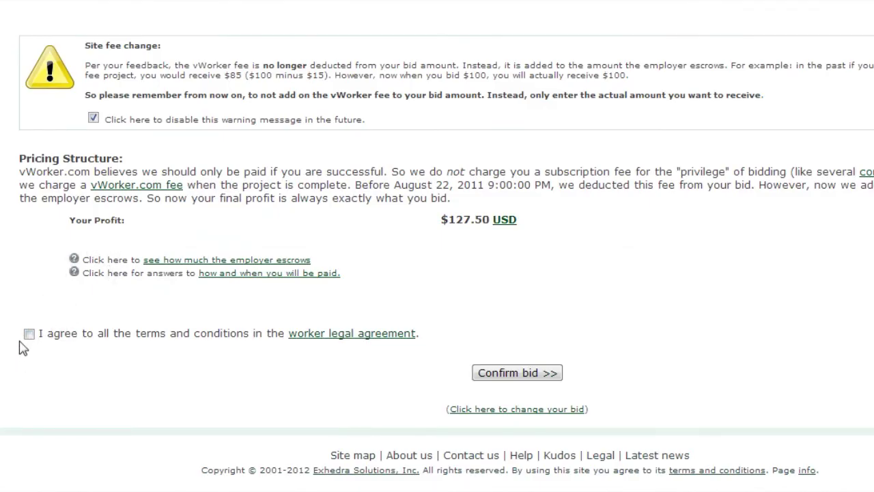
{"action": "left_click", "coordinate": [30, 334]}
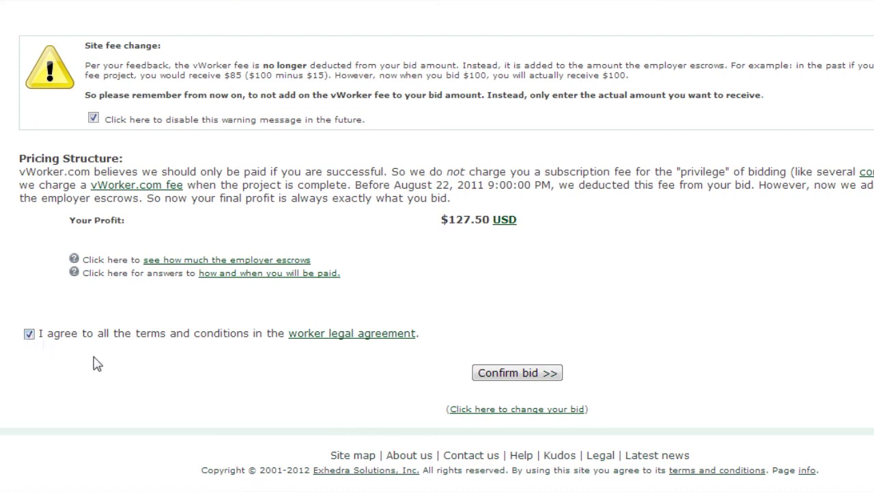